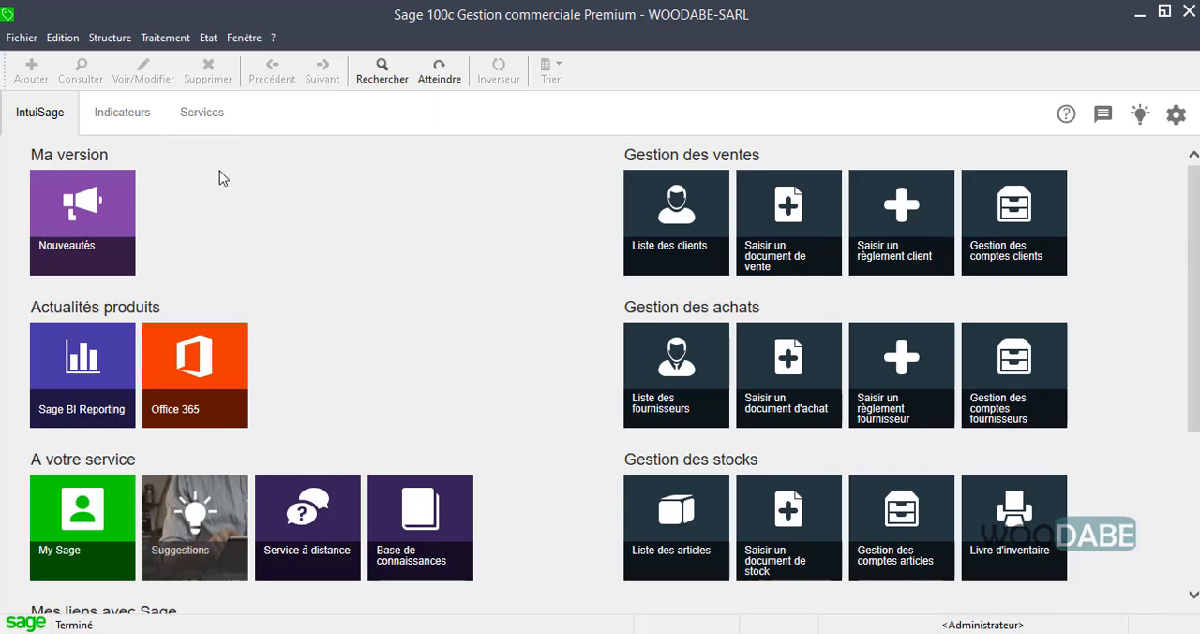
Open the sales documents list (Documents des ventes) and reposition its window.
click(155, 39)
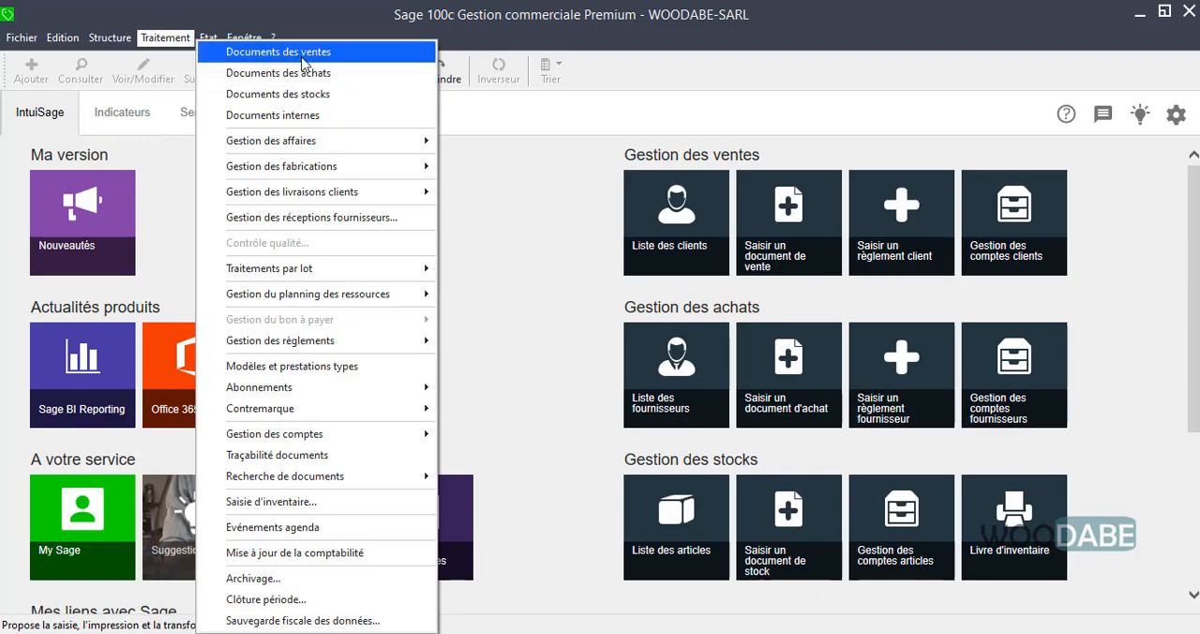
click(241, 52)
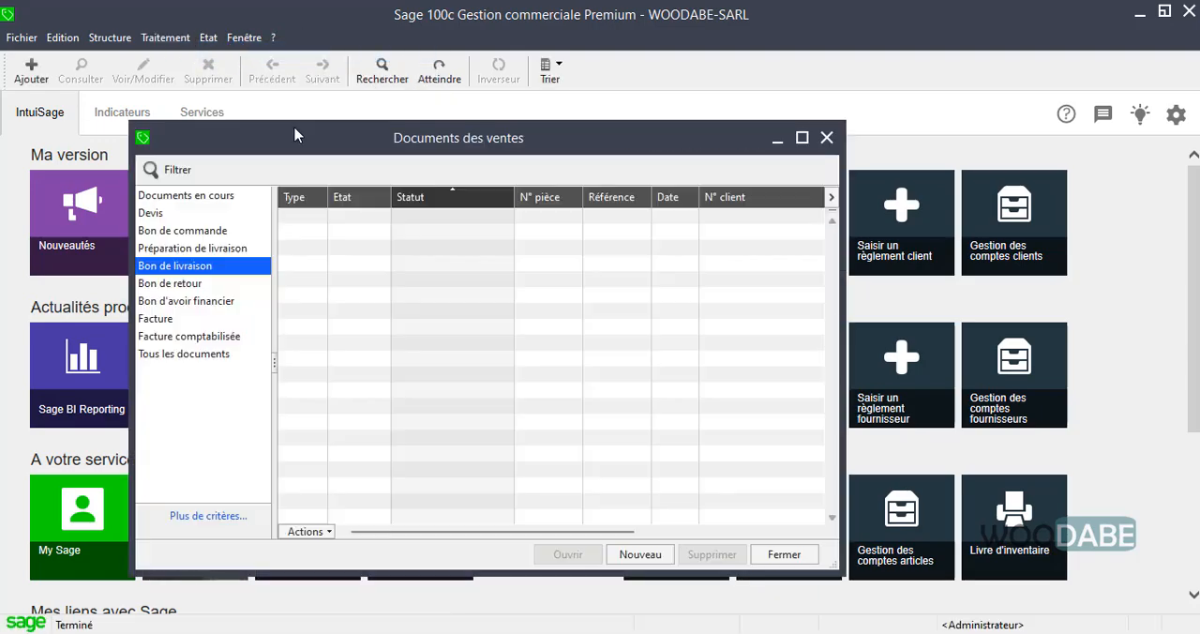
drag(322, 150, 380, 148)
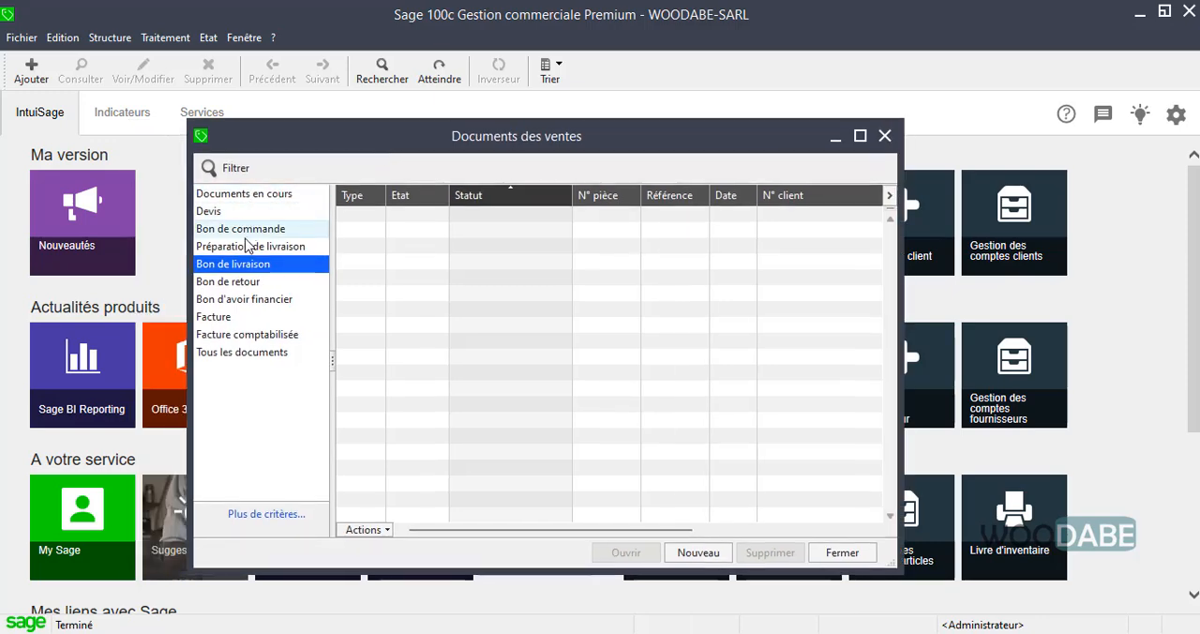
Browse the sales document categories one by one, from Facture comptabilisée up to Documents en cours, ending on Devis.
click(239, 335)
click(234, 316)
click(240, 300)
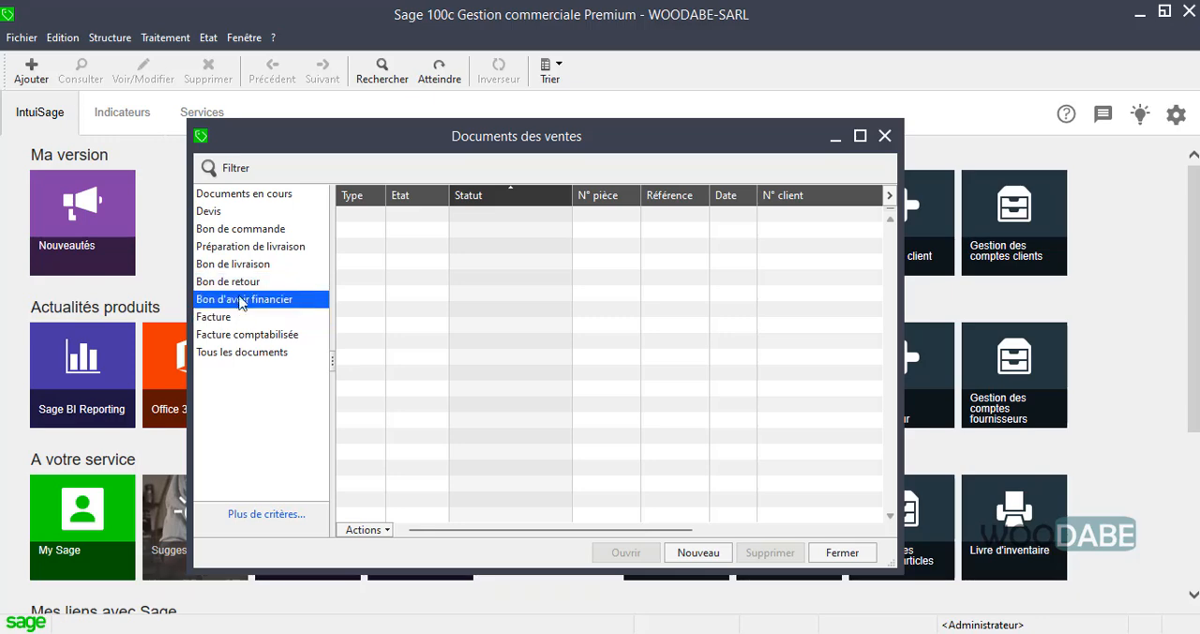
click(239, 283)
click(239, 264)
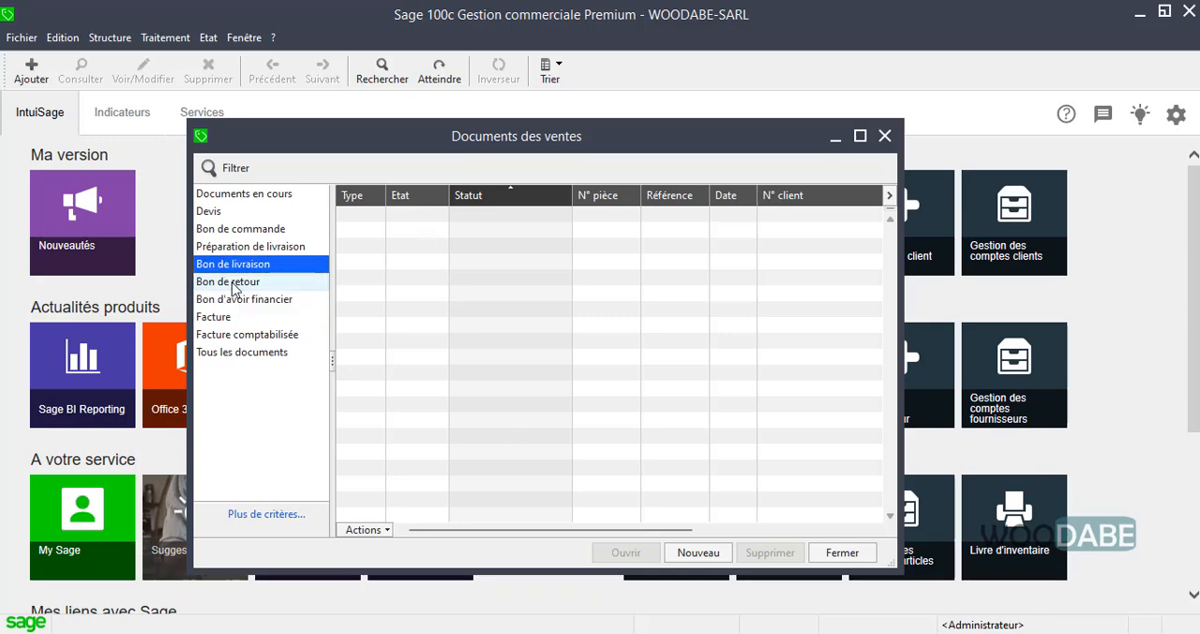
click(253, 231)
click(235, 212)
click(270, 248)
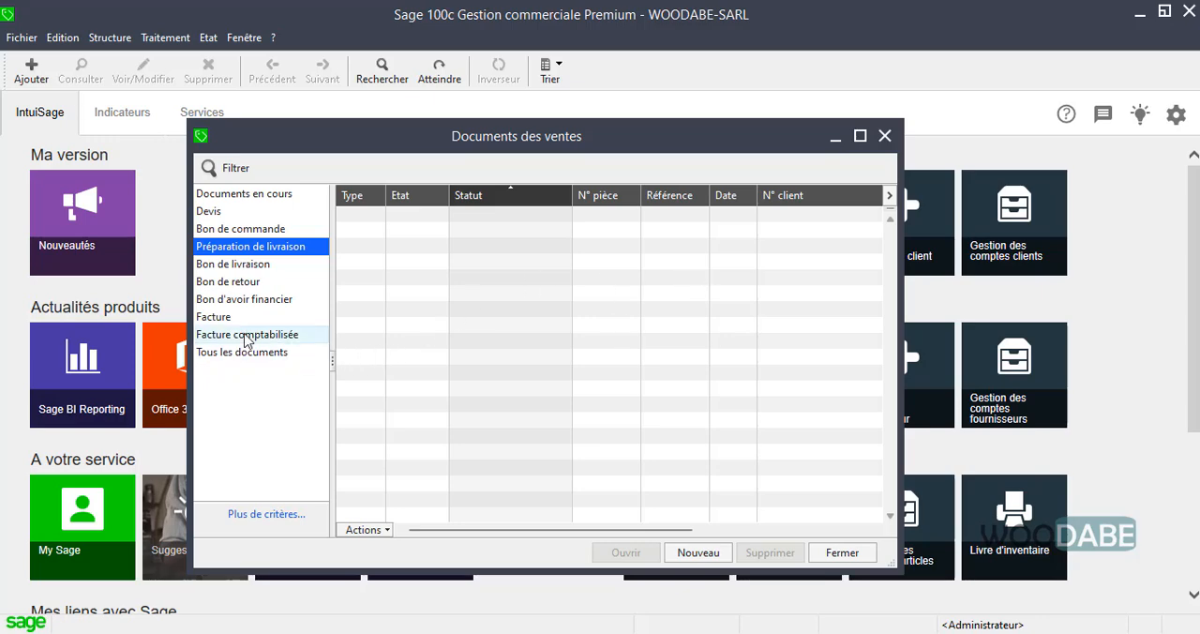
click(246, 338)
click(228, 317)
click(236, 300)
click(239, 282)
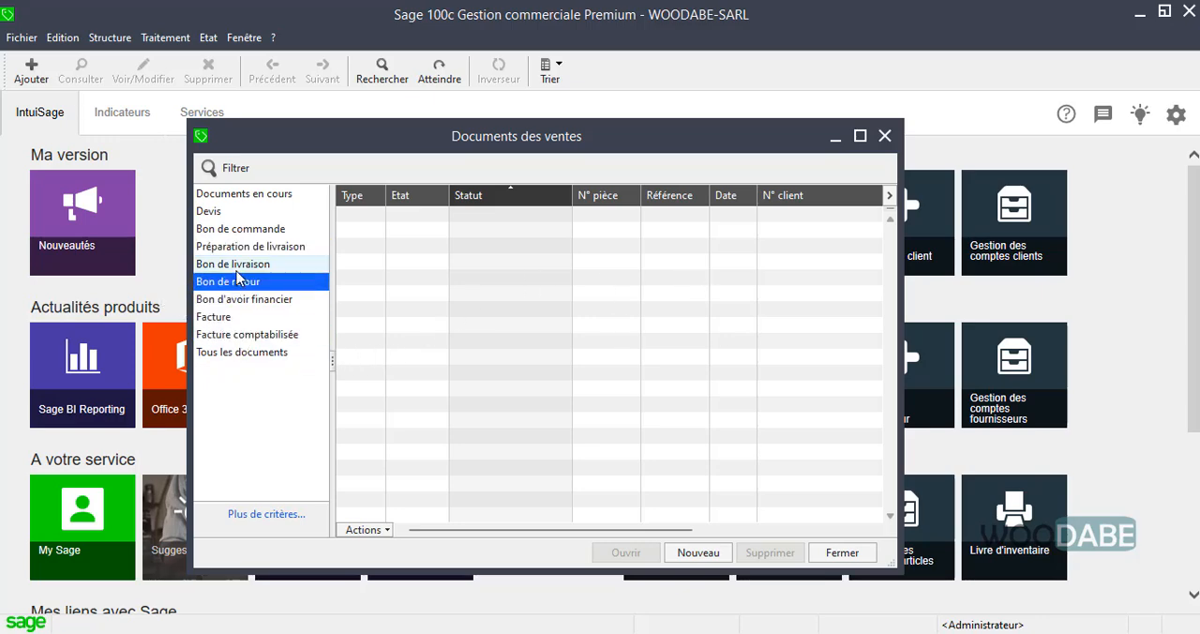
click(239, 264)
click(244, 247)
click(241, 229)
click(239, 194)
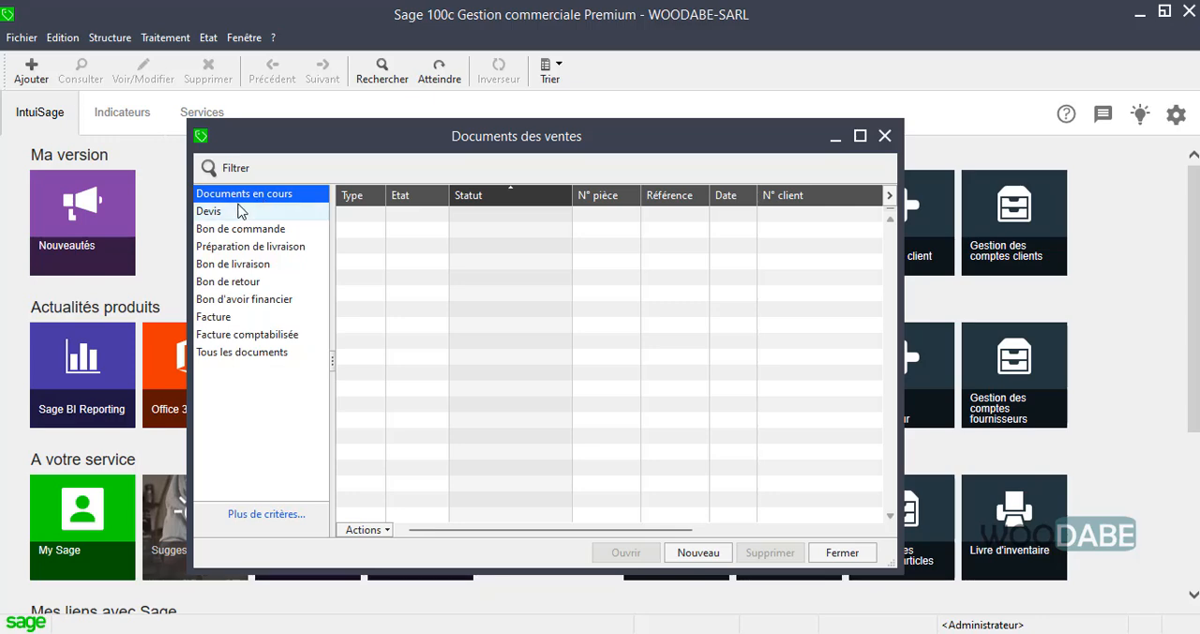
click(241, 213)
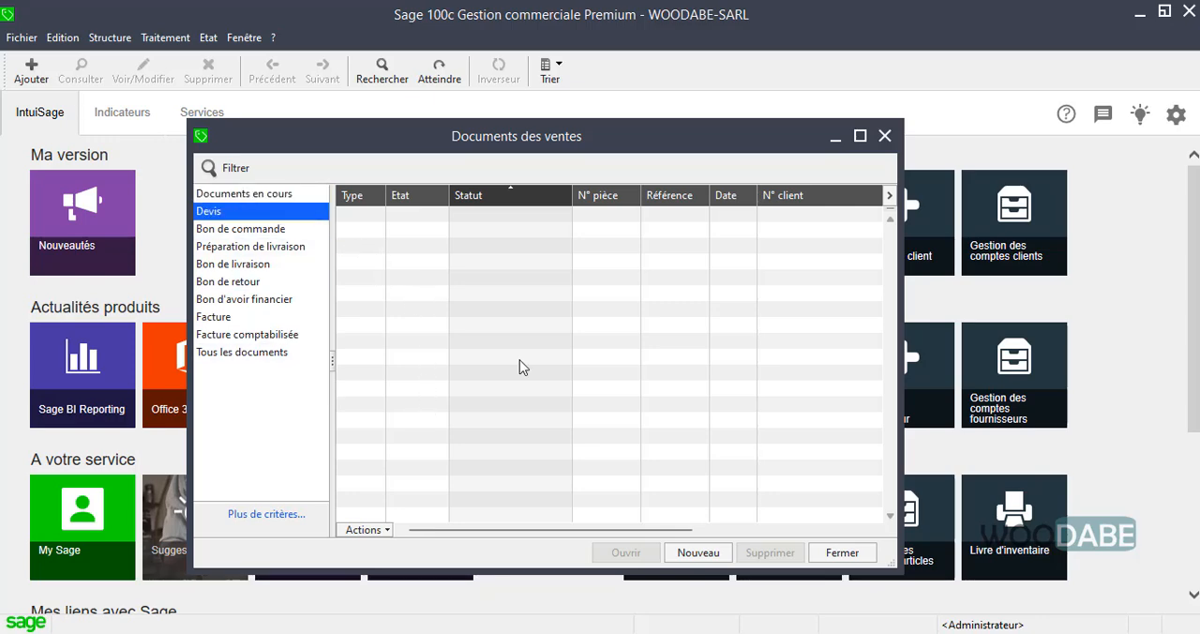
click(704, 552)
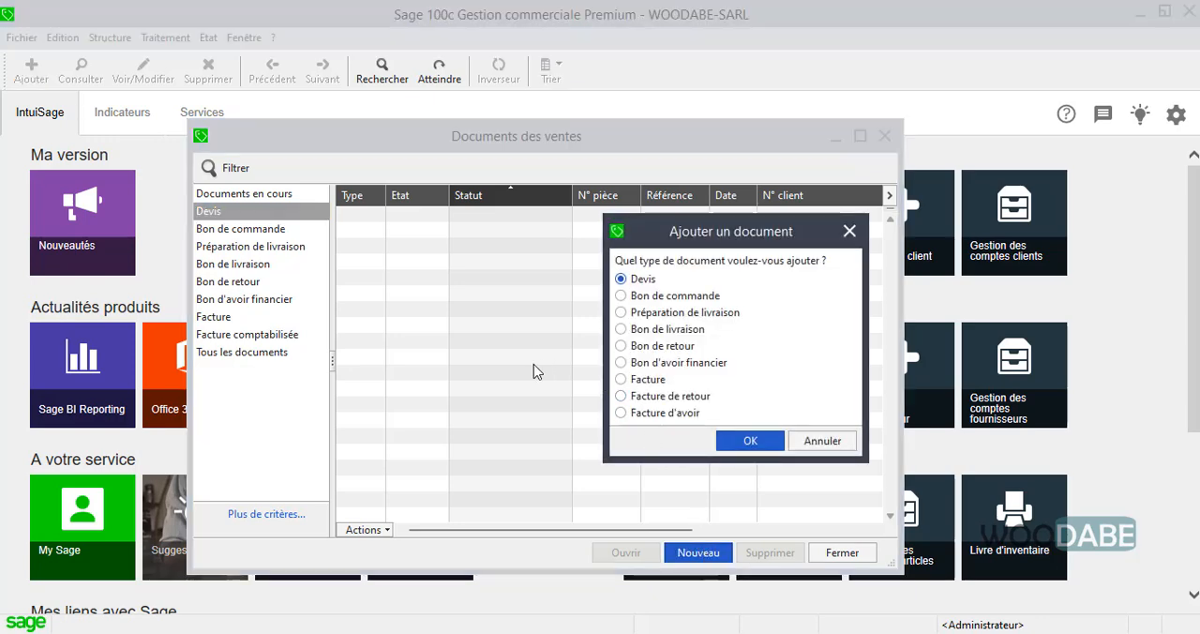
click(750, 440)
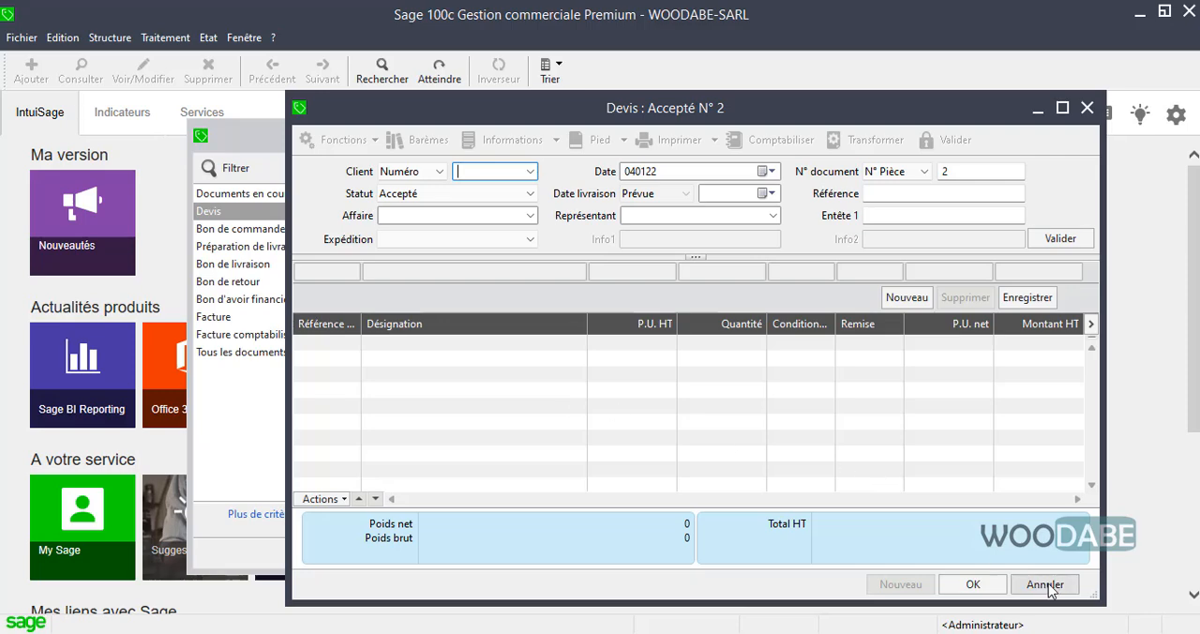
click(1044, 584)
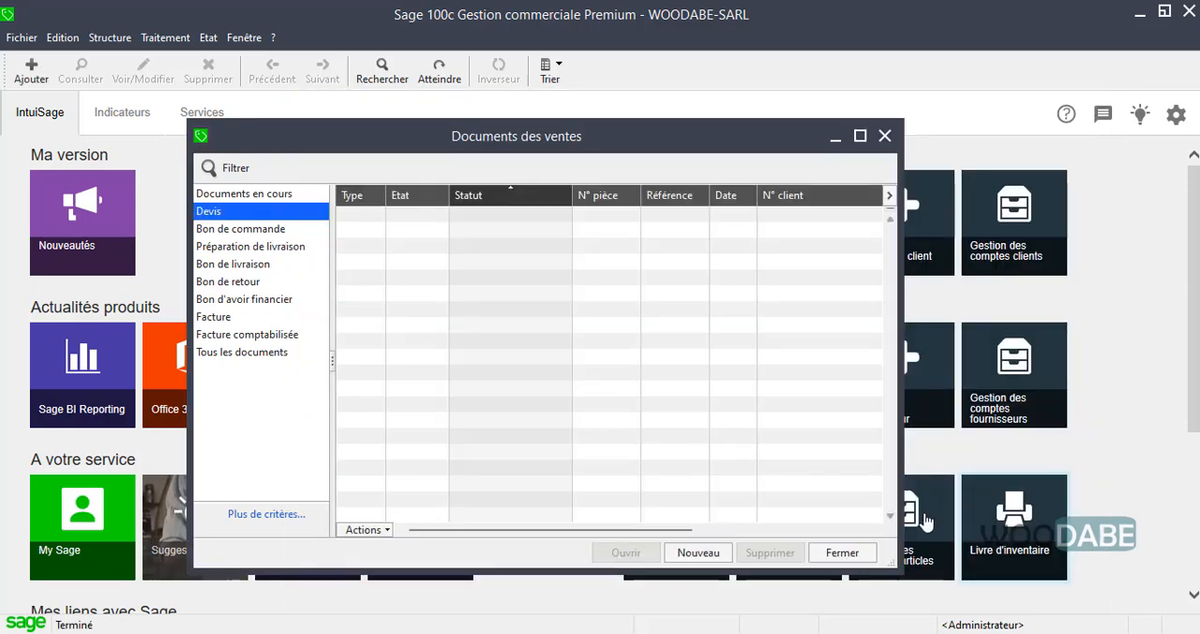
Go through the available types for a new sales document and create a Devis.
click(699, 552)
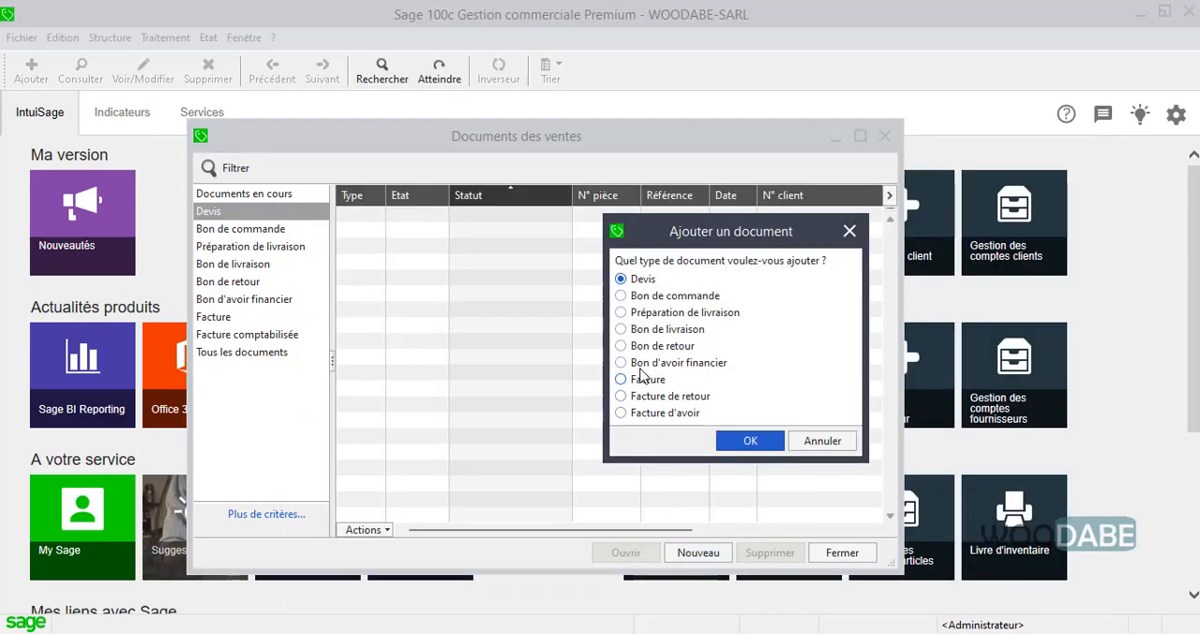
click(621, 412)
click(621, 396)
click(621, 379)
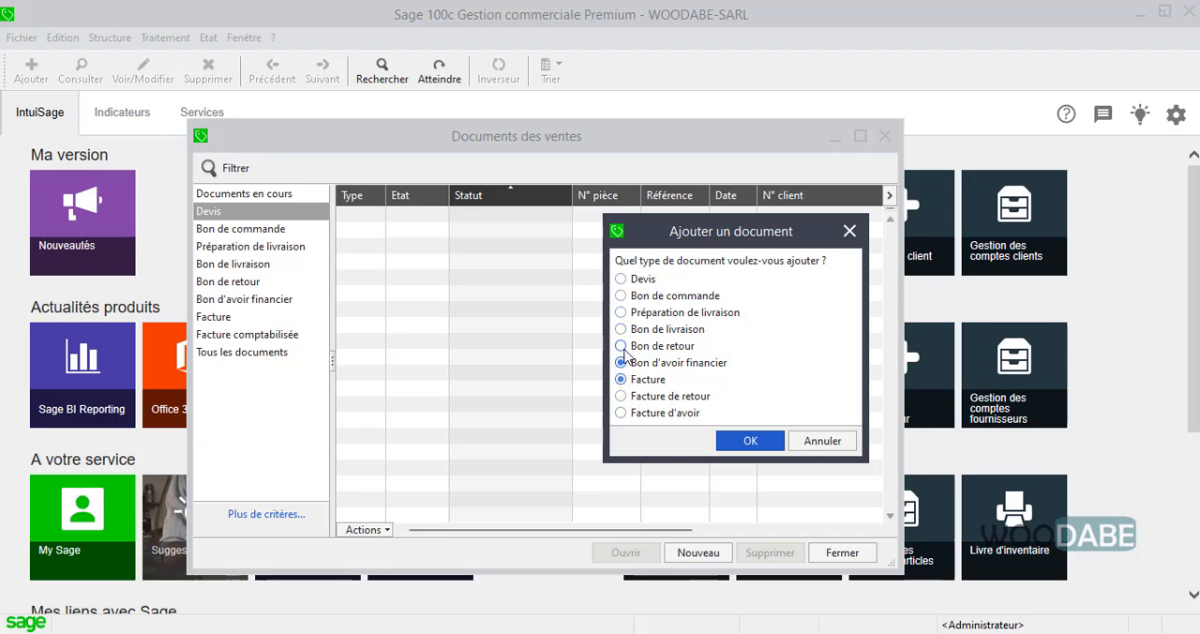
click(620, 361)
click(620, 345)
click(621, 329)
click(621, 312)
click(620, 295)
click(621, 278)
click(766, 442)
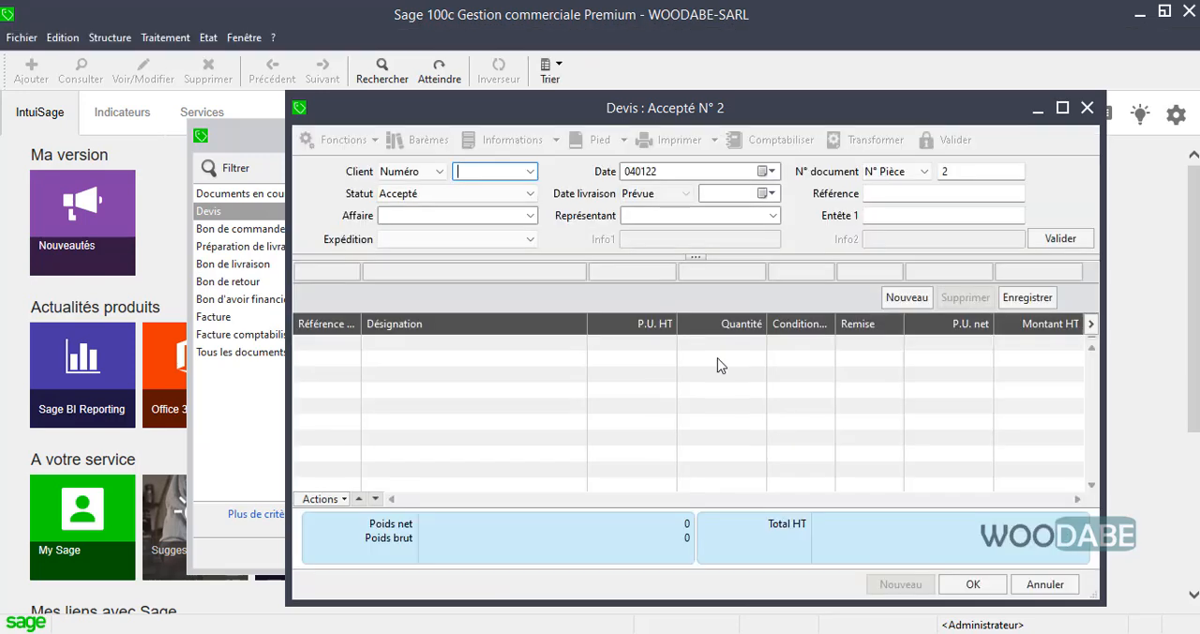
drag(588, 114, 534, 122)
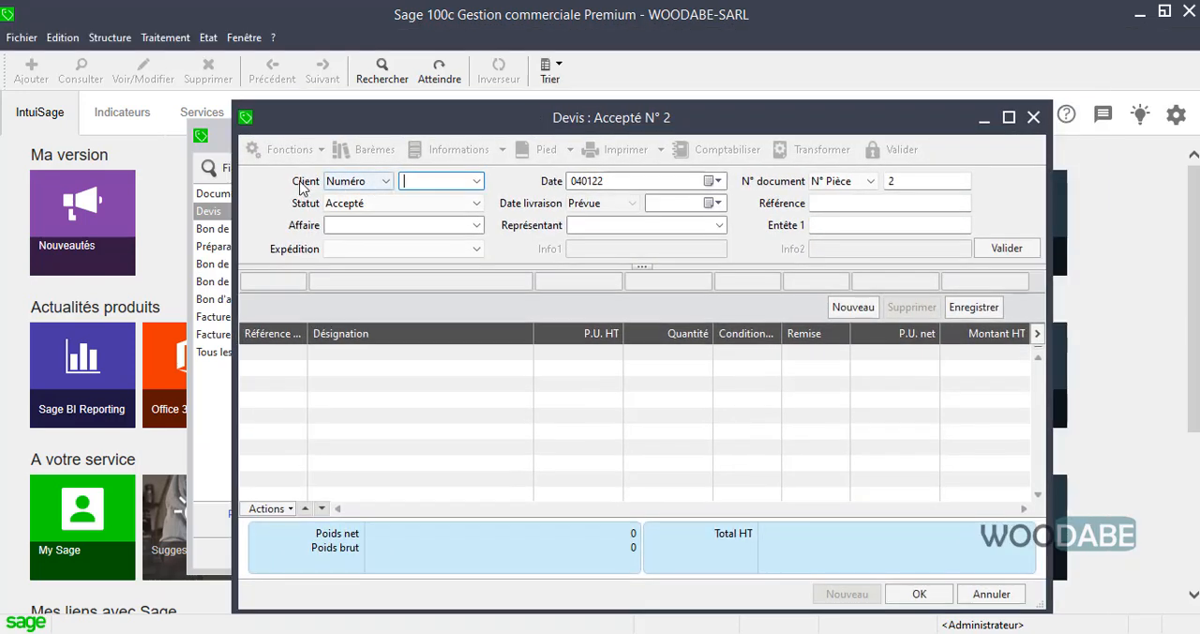
Select INTERELECTRO's client number for the quote and set its status to Accepté.
click(476, 181)
click(497, 181)
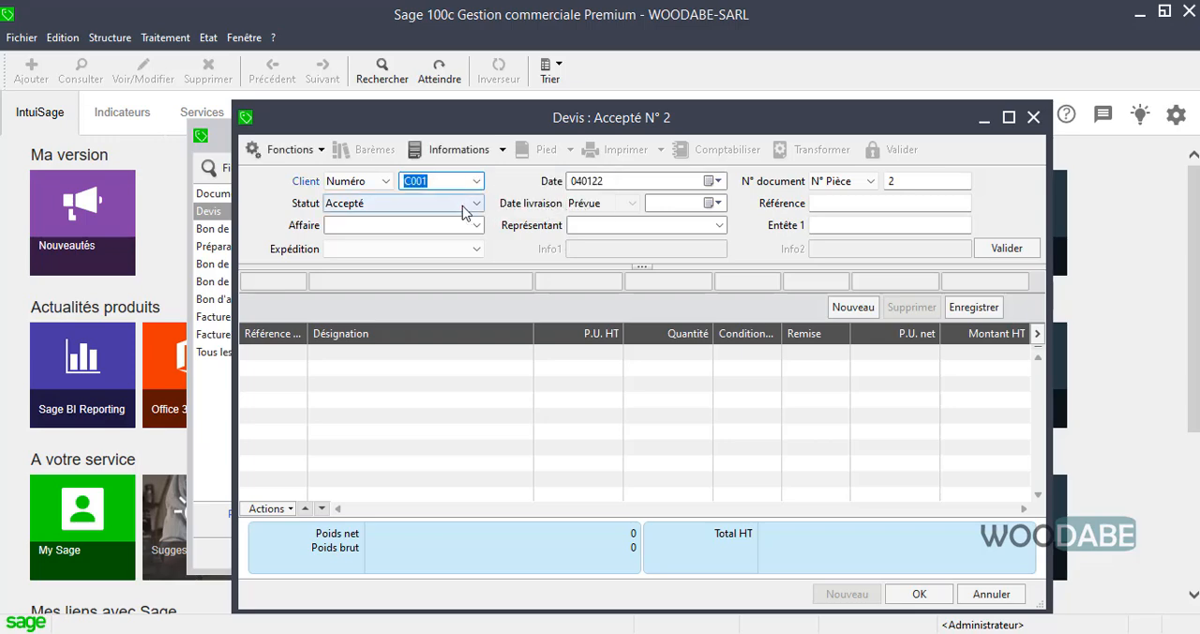
click(444, 181)
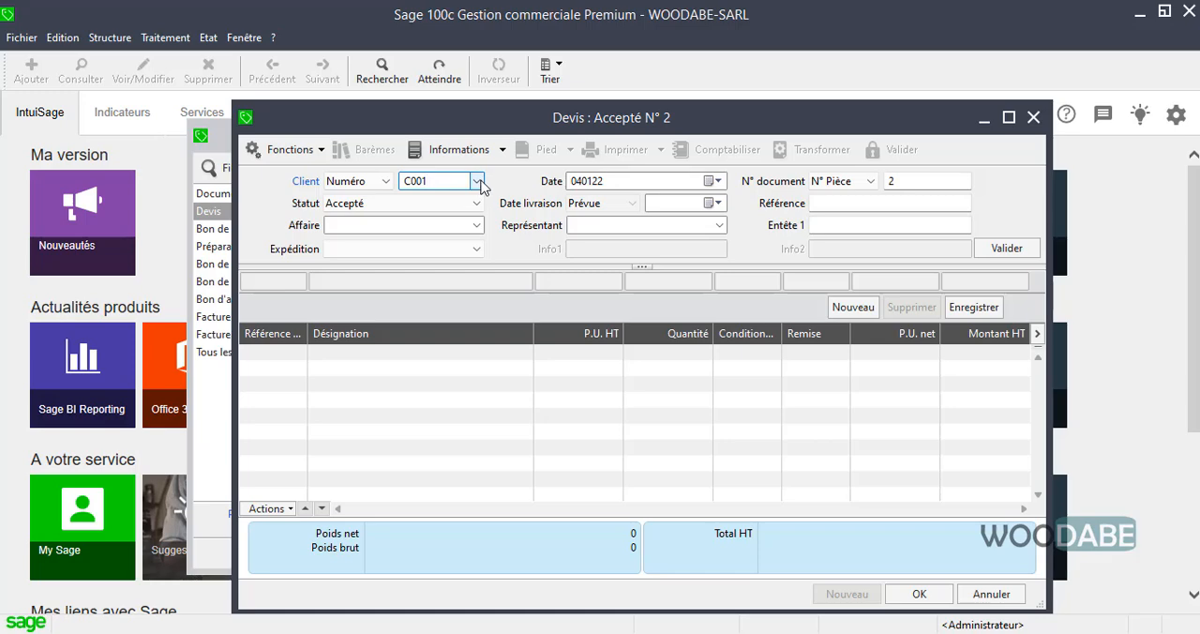
click(477, 203)
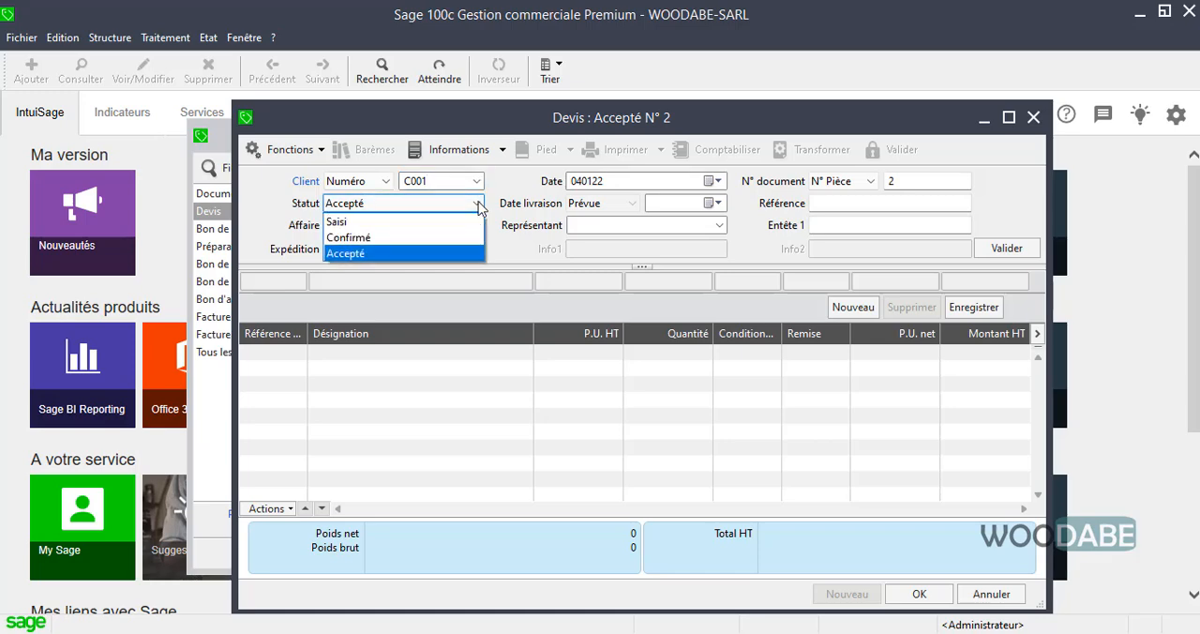
click(422, 253)
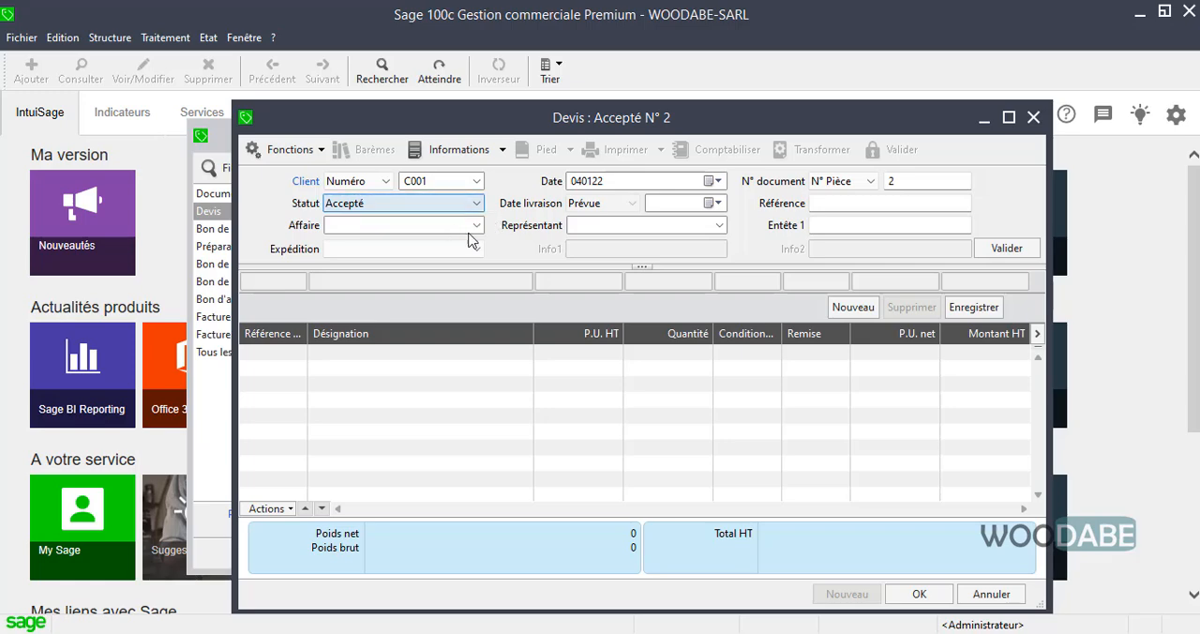
Assign the quote to Affaire 1234 and set its planned delivery date to 7 January 2022.
click(474, 231)
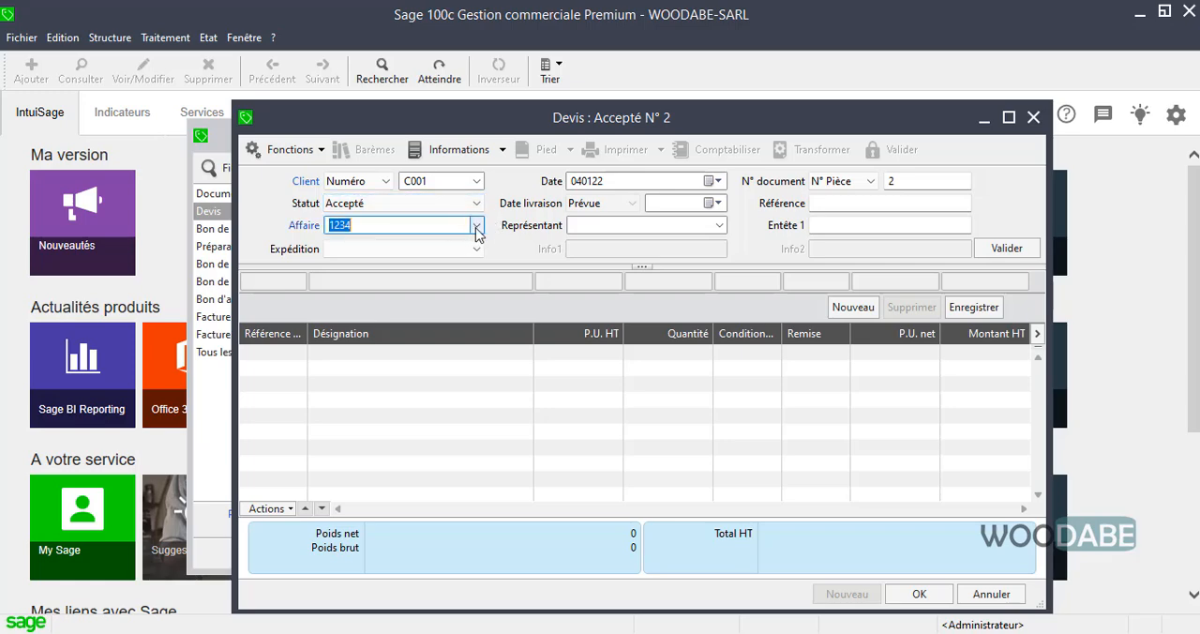
click(476, 228)
click(476, 225)
click(709, 203)
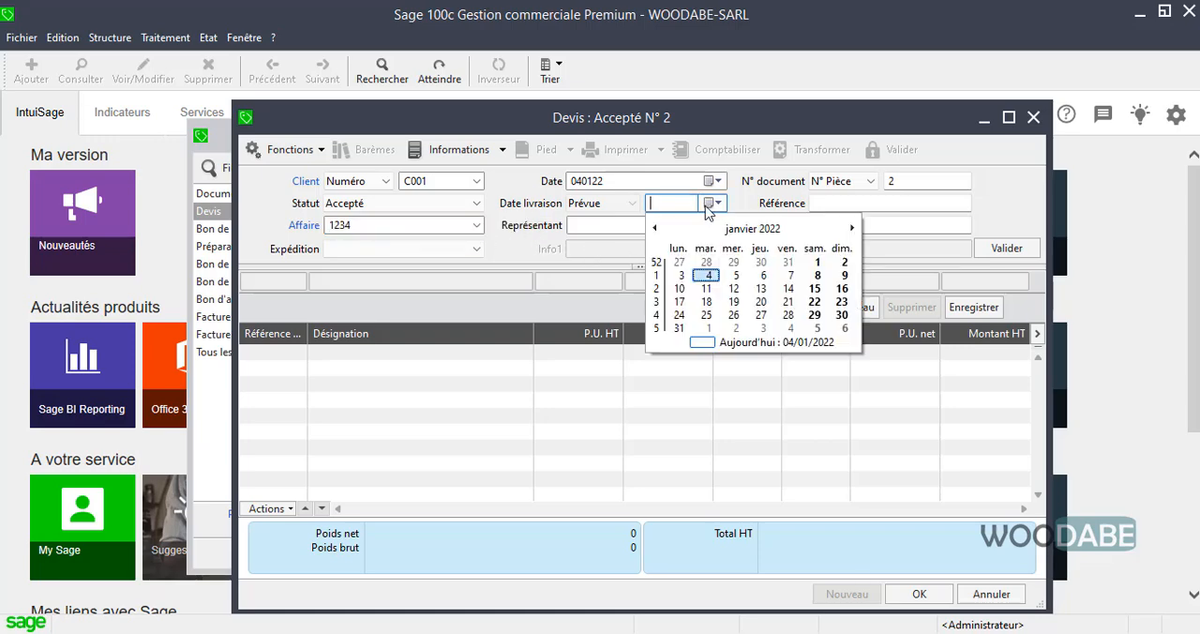
click(790, 275)
Assign the first listed sales representative to the quote.
click(622, 225)
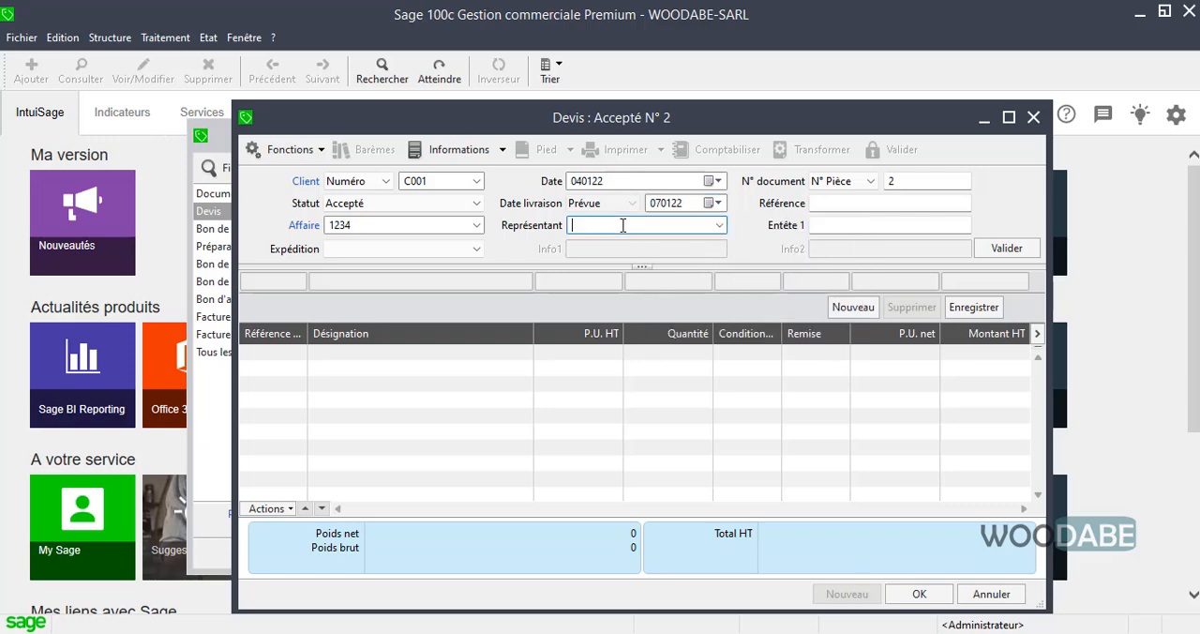
click(719, 226)
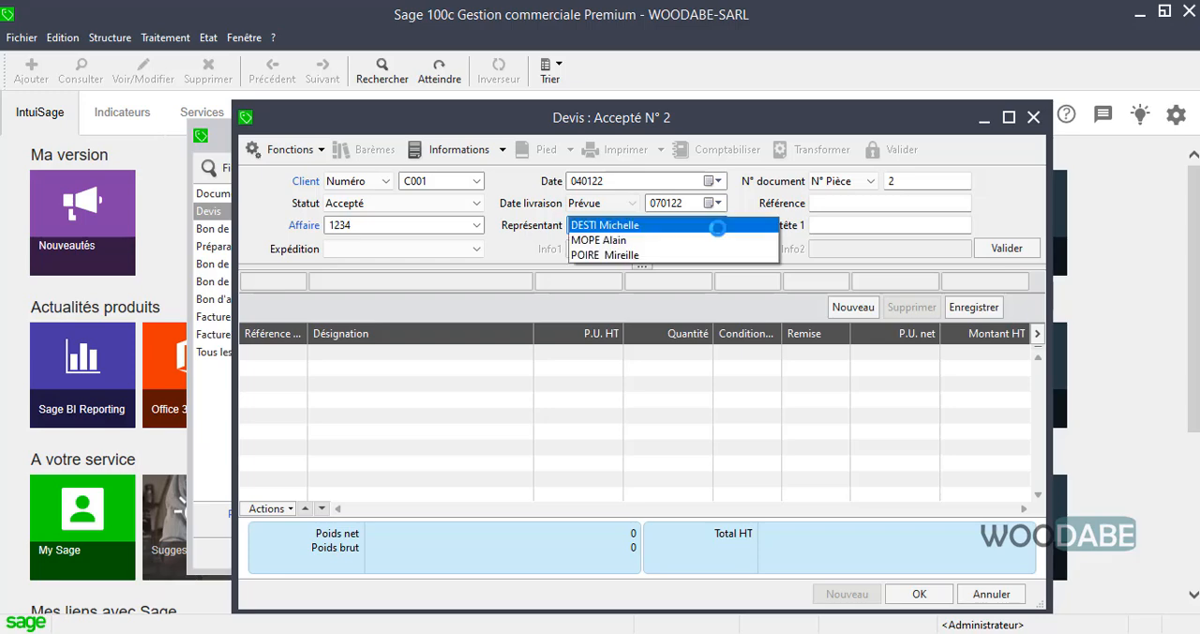
click(643, 226)
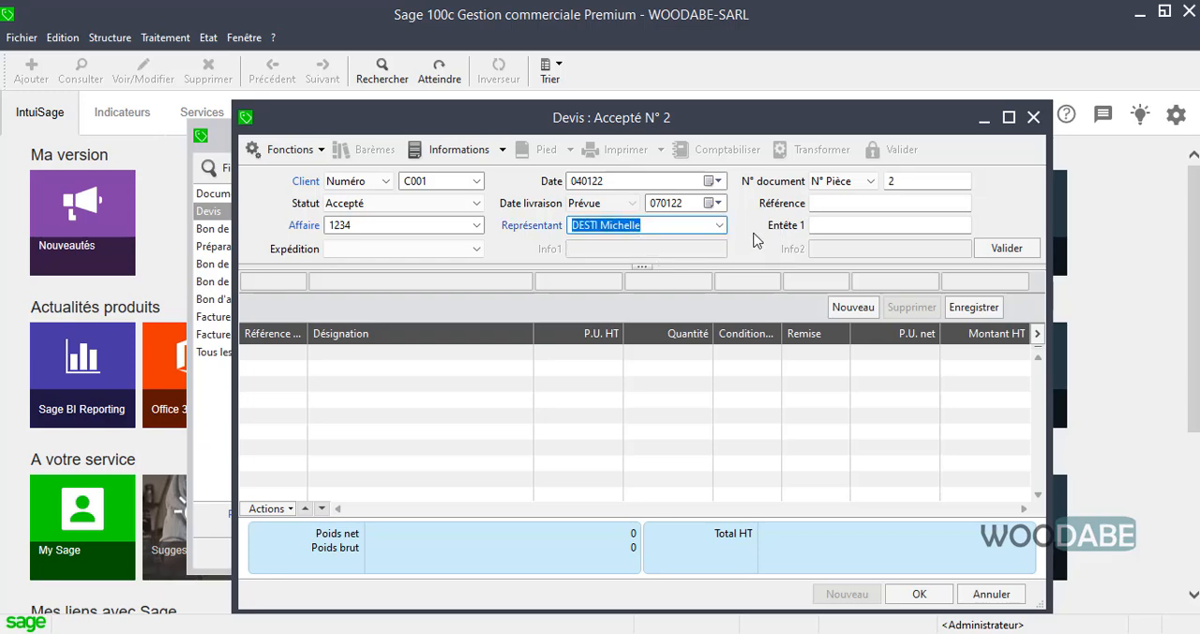
click(676, 226)
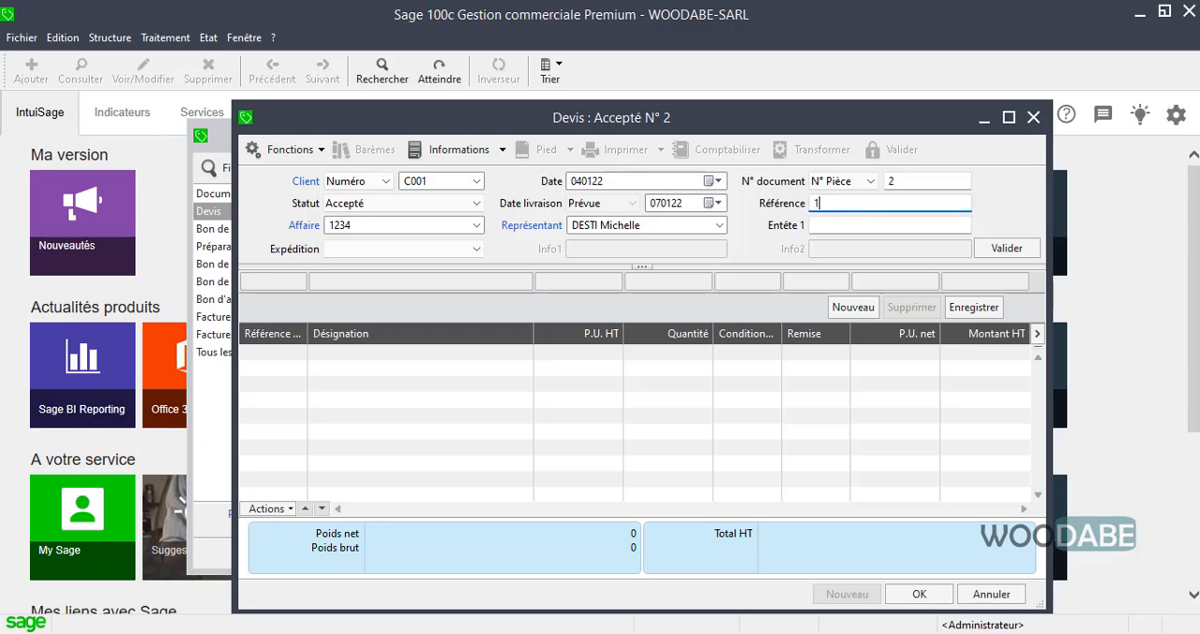
Set the quote's N° Pièce to D123 and validate the header, leaving Référence and Entête 1 empty.
text(3)
click(905, 182)
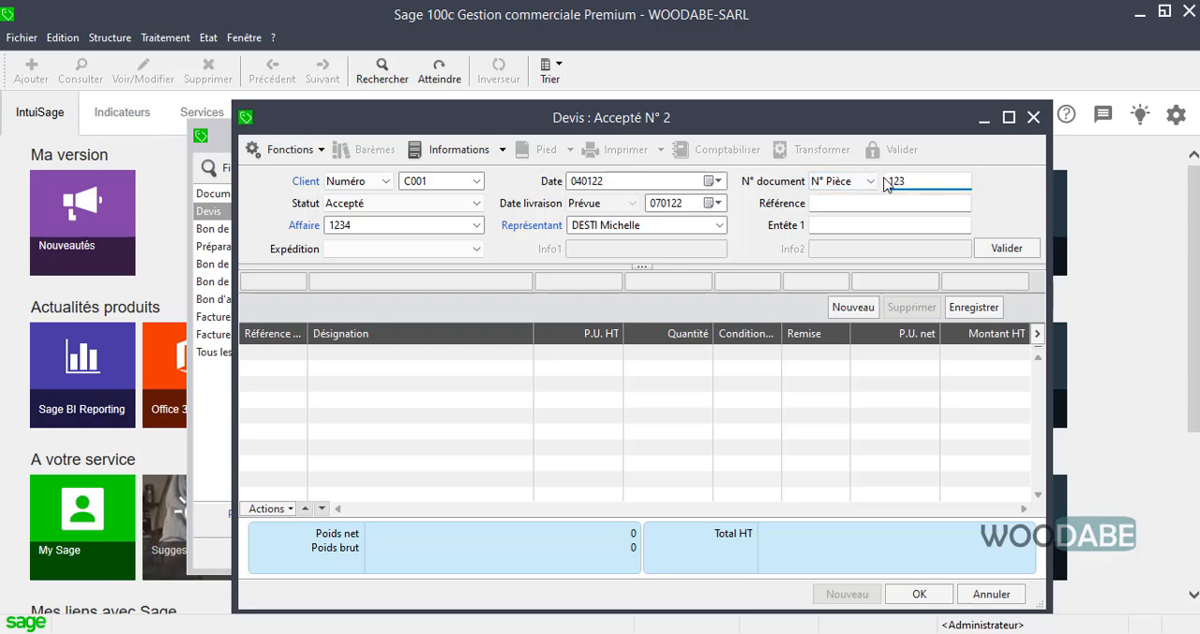
click(886, 182)
text(A)
click(843, 205)
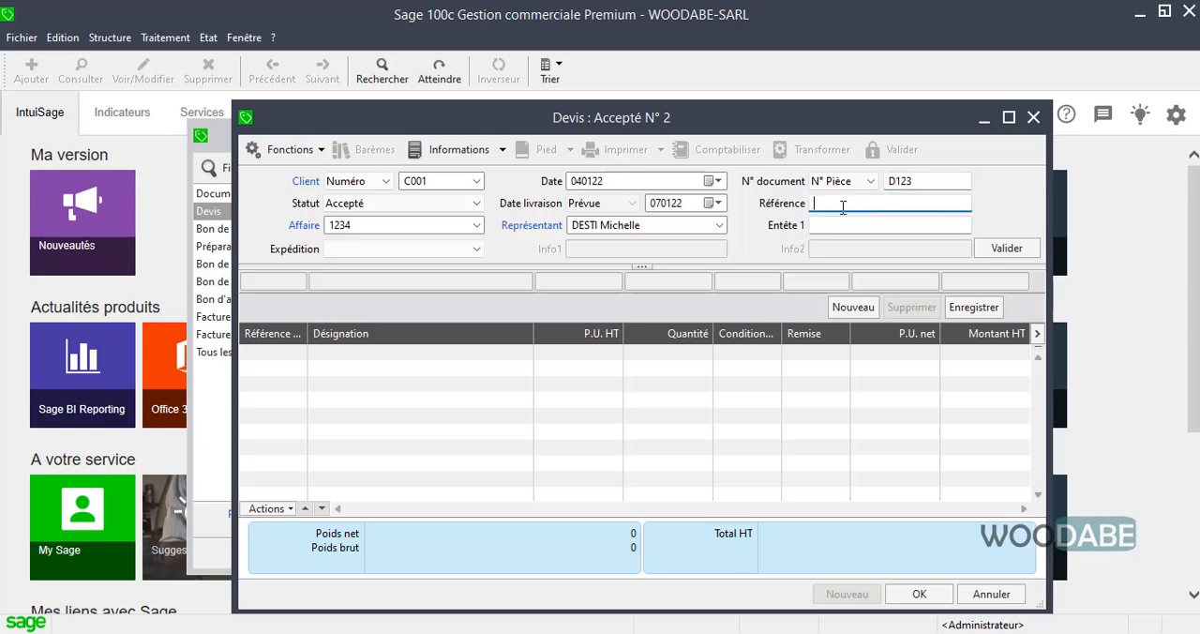
click(869, 228)
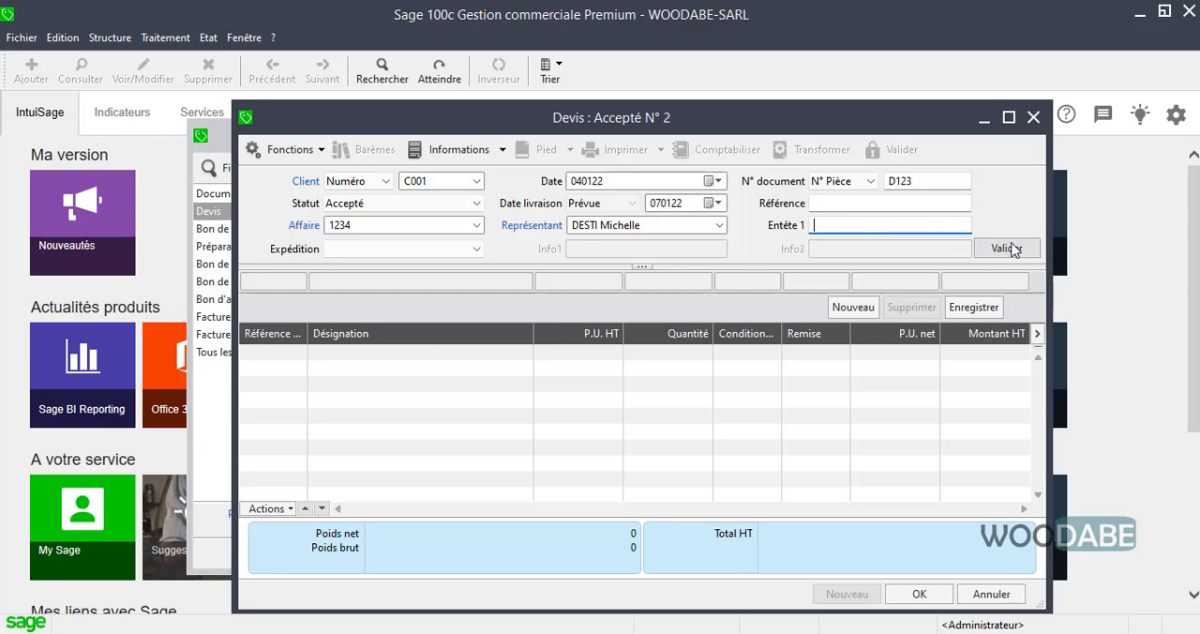
click(1013, 250)
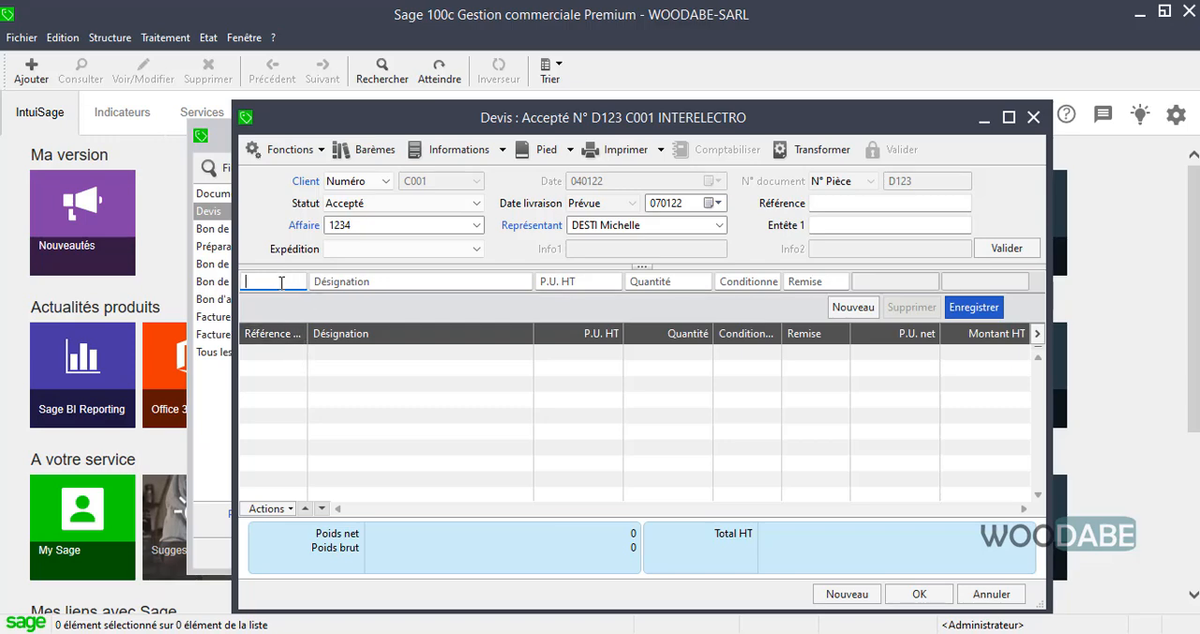
Choose article ASPIR1 (Aspirateur 578) for the quote's first entry line.
text(A)
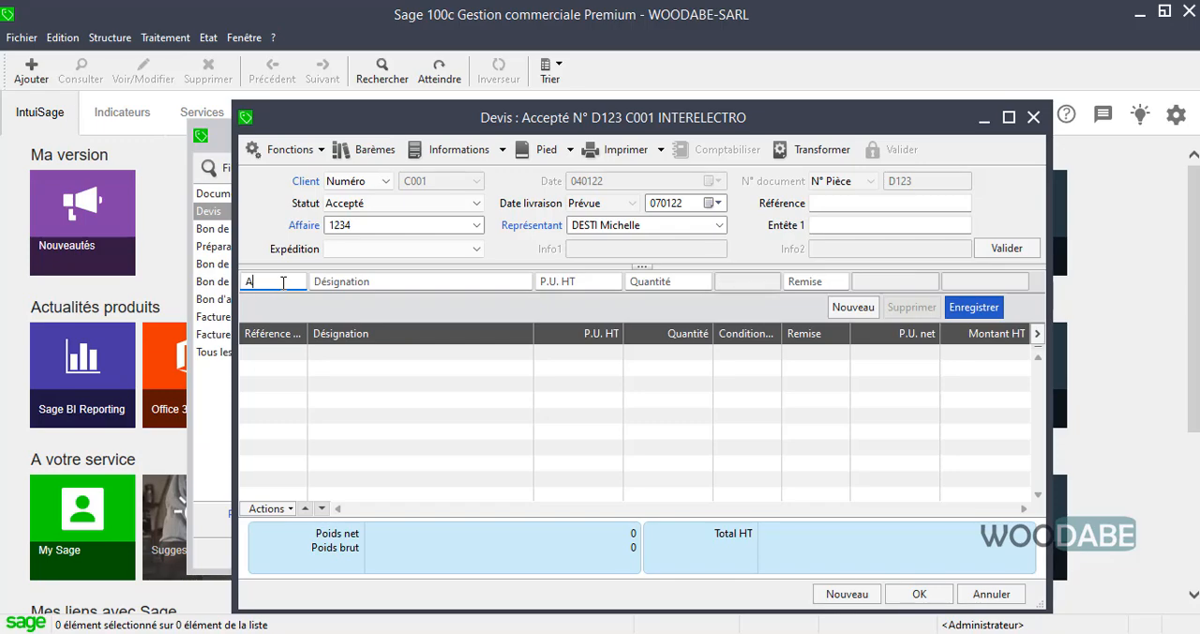
key(Tab)
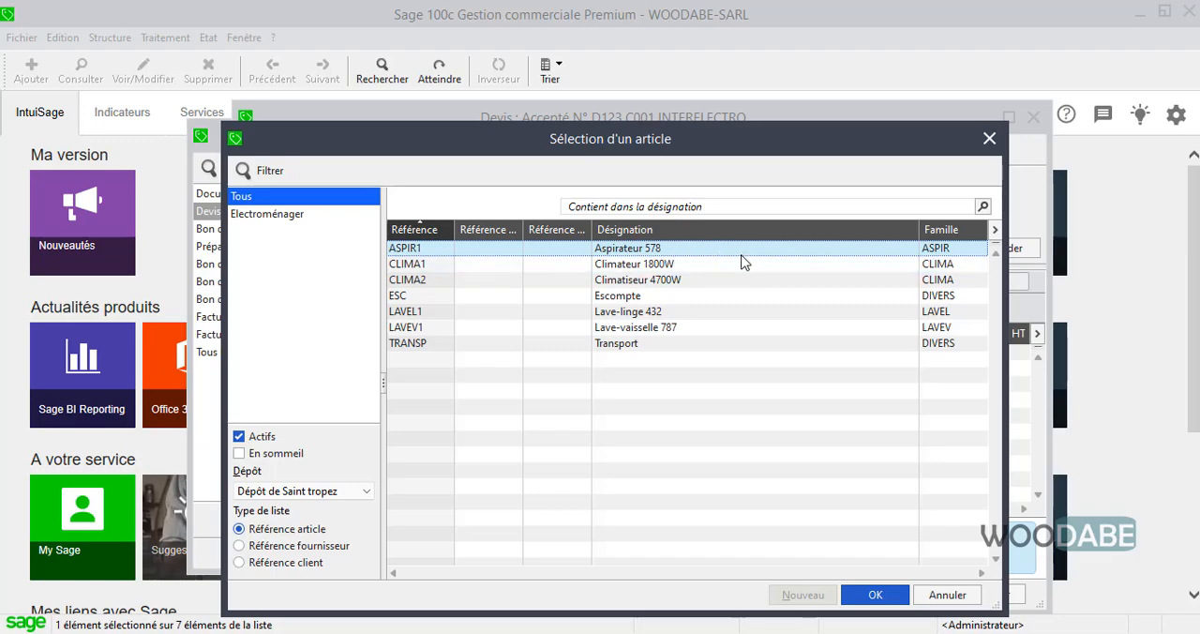
key(Return)
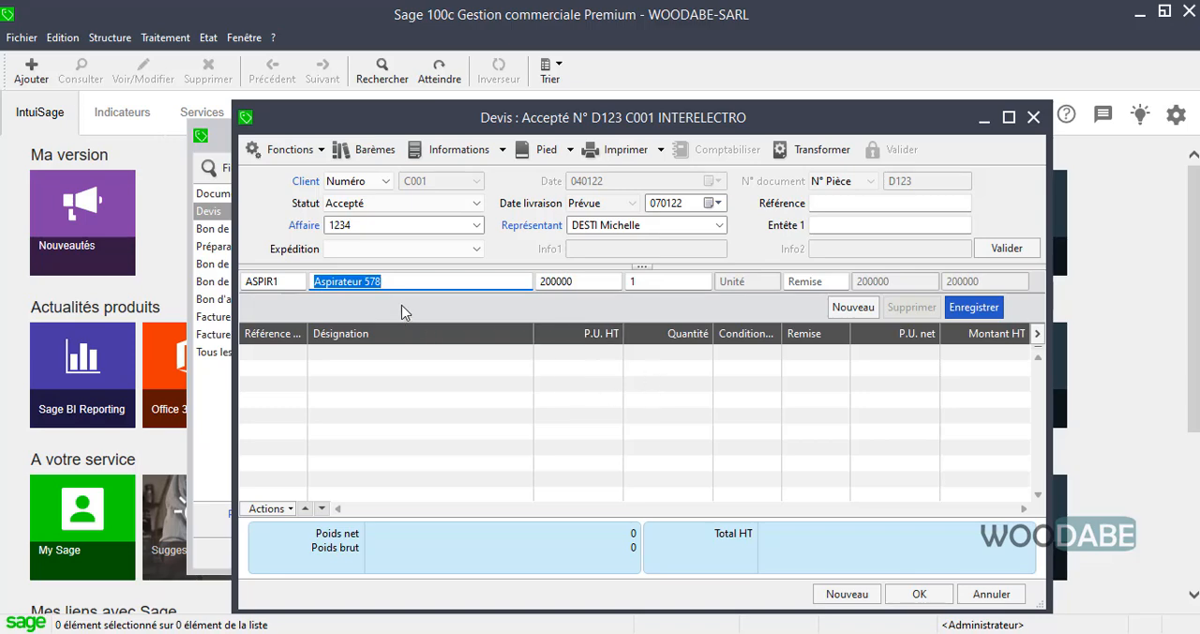
Switch to PDF-XChange Viewer and check ASPIR1's purchase price and margin coefficient in Annexe 8 against the quote's unit price.
click(576, 281)
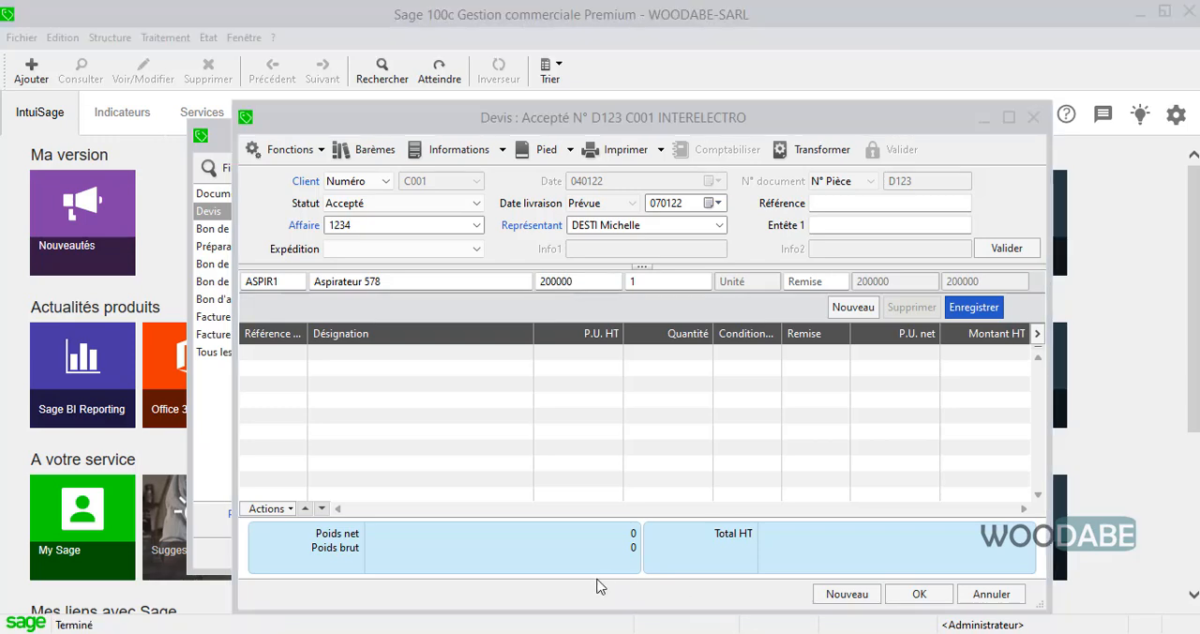
click(584, 388)
click(591, 280)
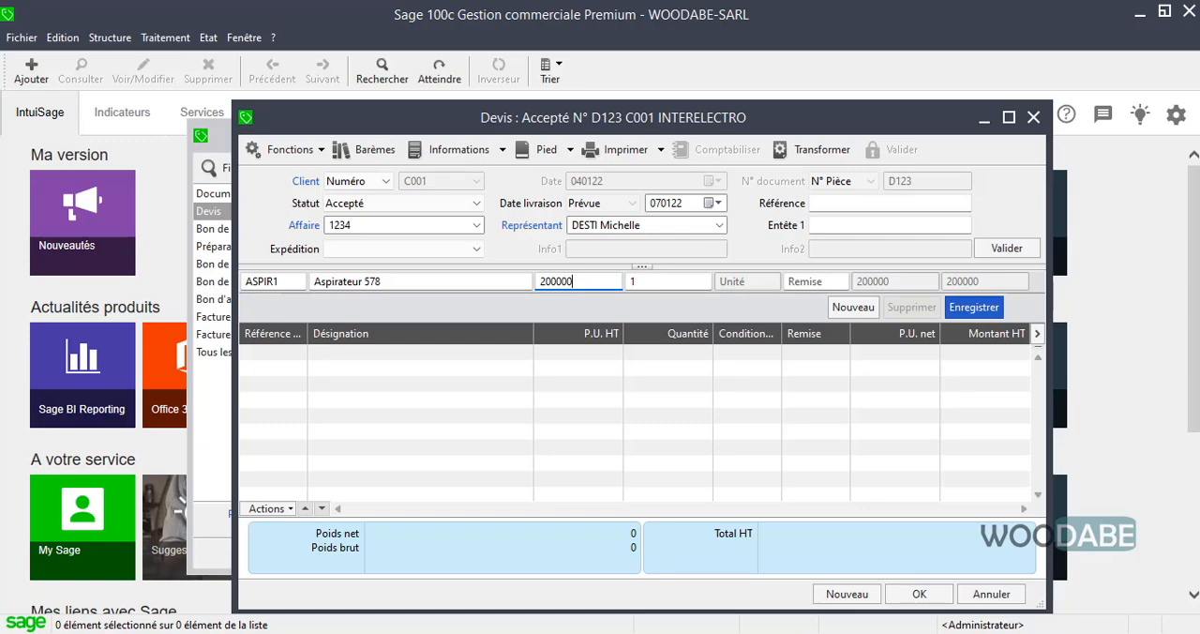
click(781, 633)
drag(687, 326, 710, 268)
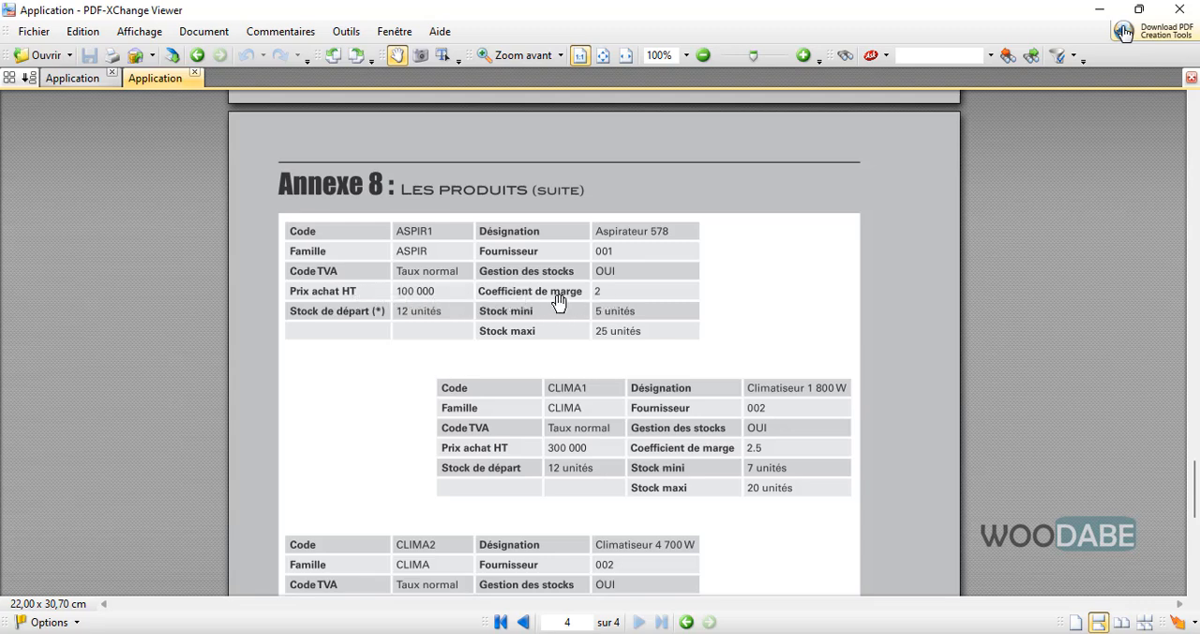
Return to the Sage quote and record the ASPIR1 line with a quantity of 3, leaving Remise empty.
click(1099, 9)
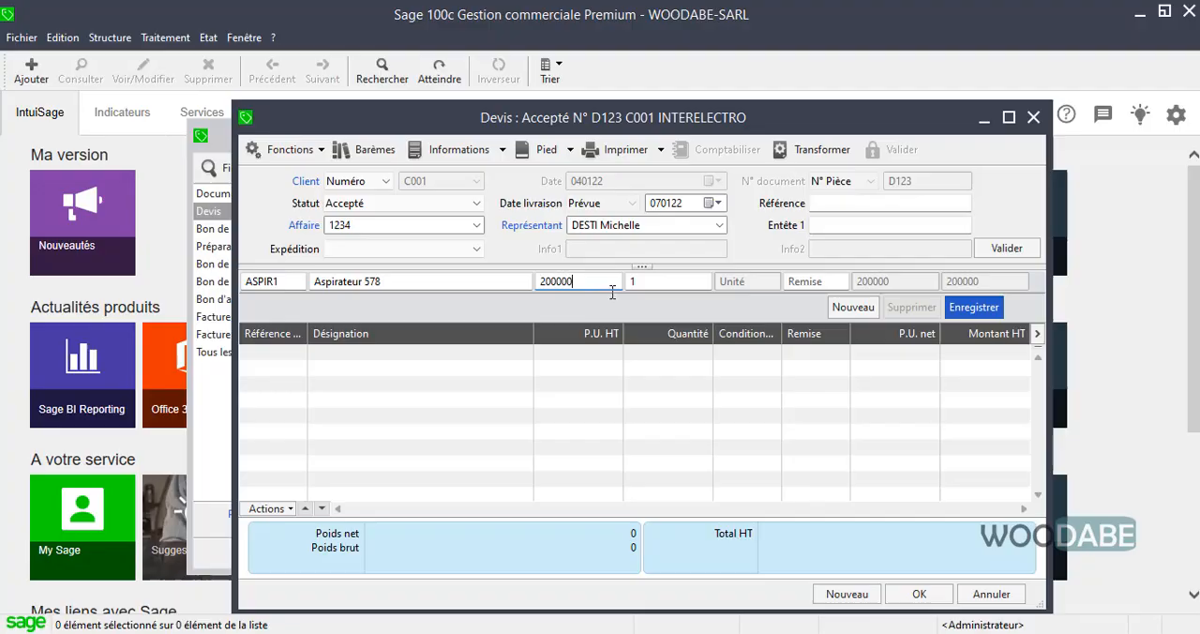
click(673, 283)
click(818, 284)
click(981, 312)
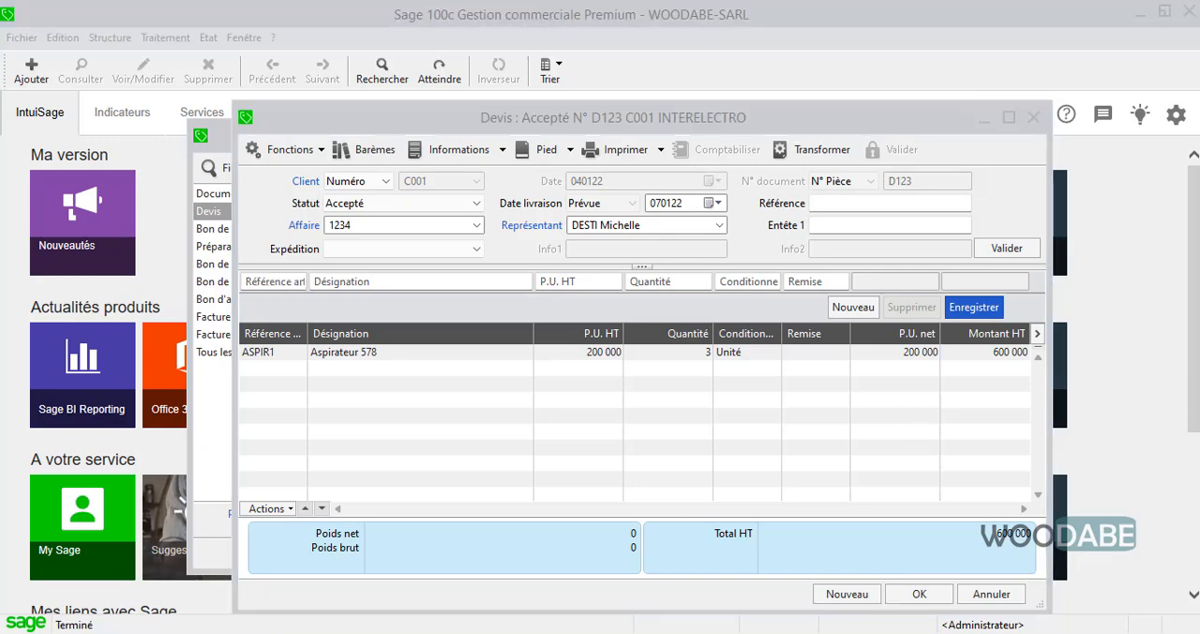
click(748, 115)
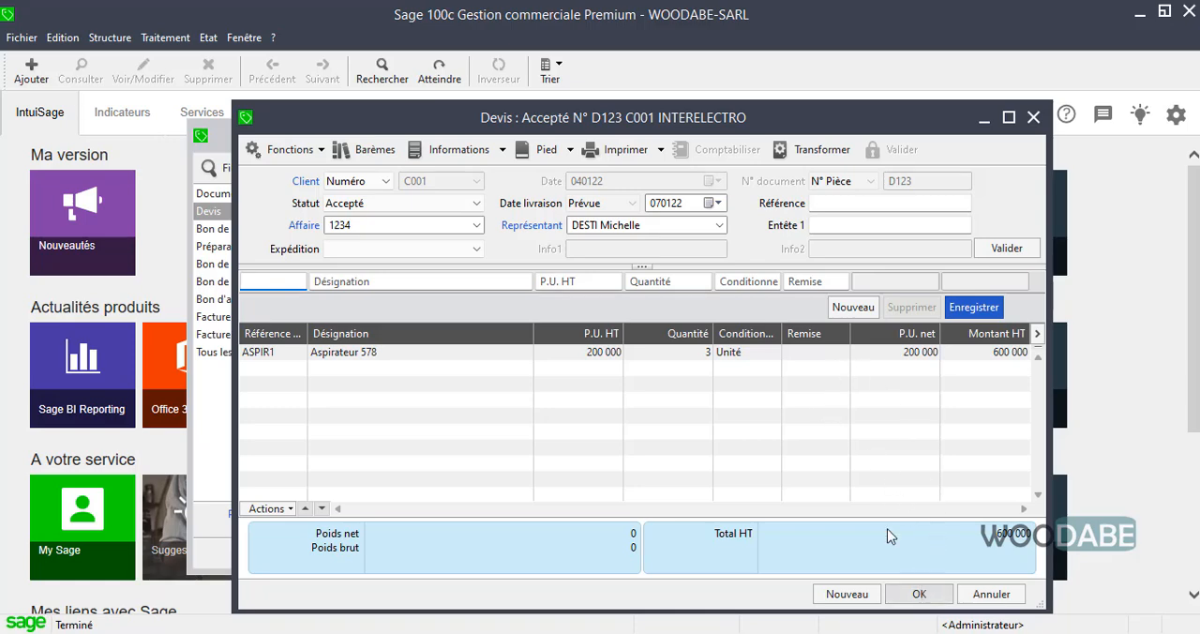
click(658, 150)
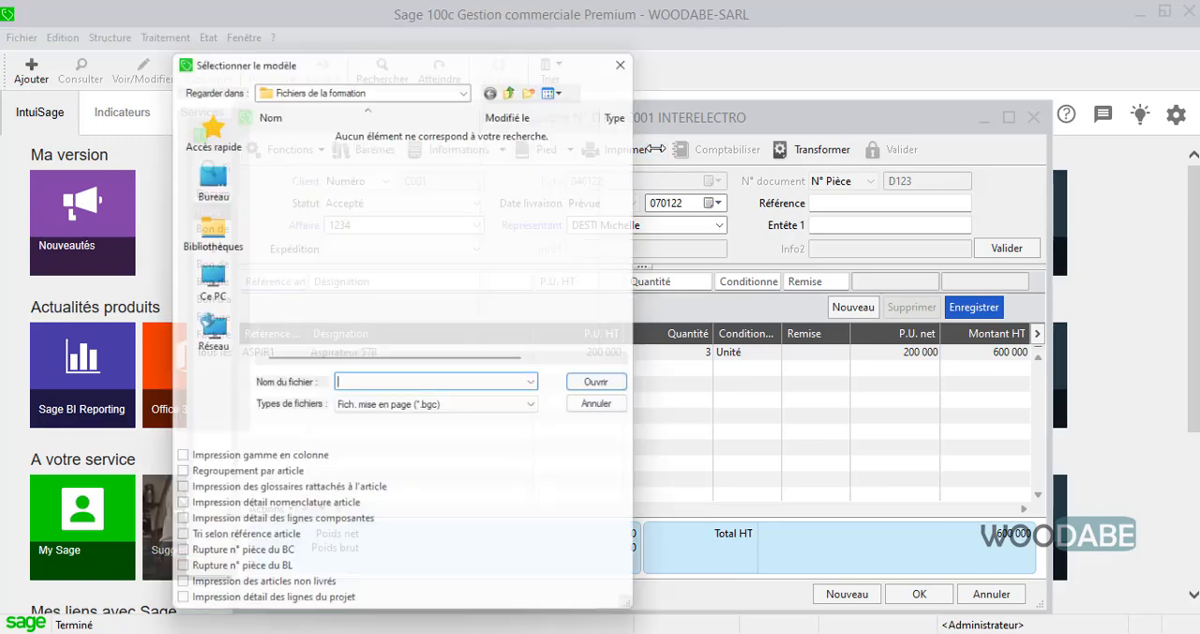
click(635, 48)
click(661, 150)
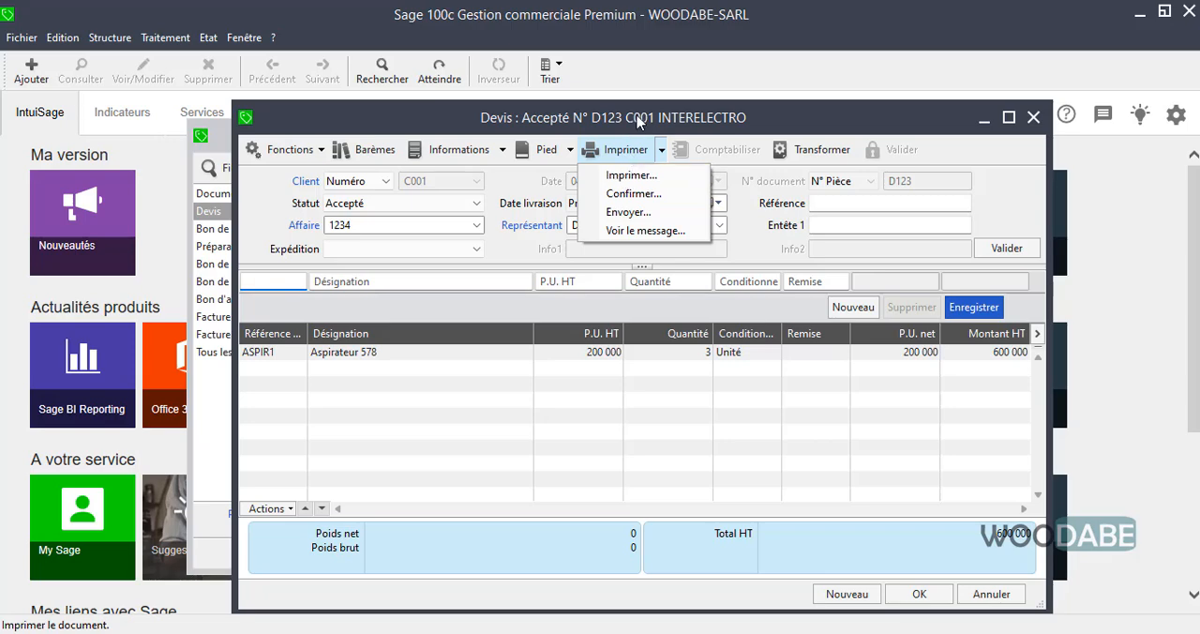
click(628, 175)
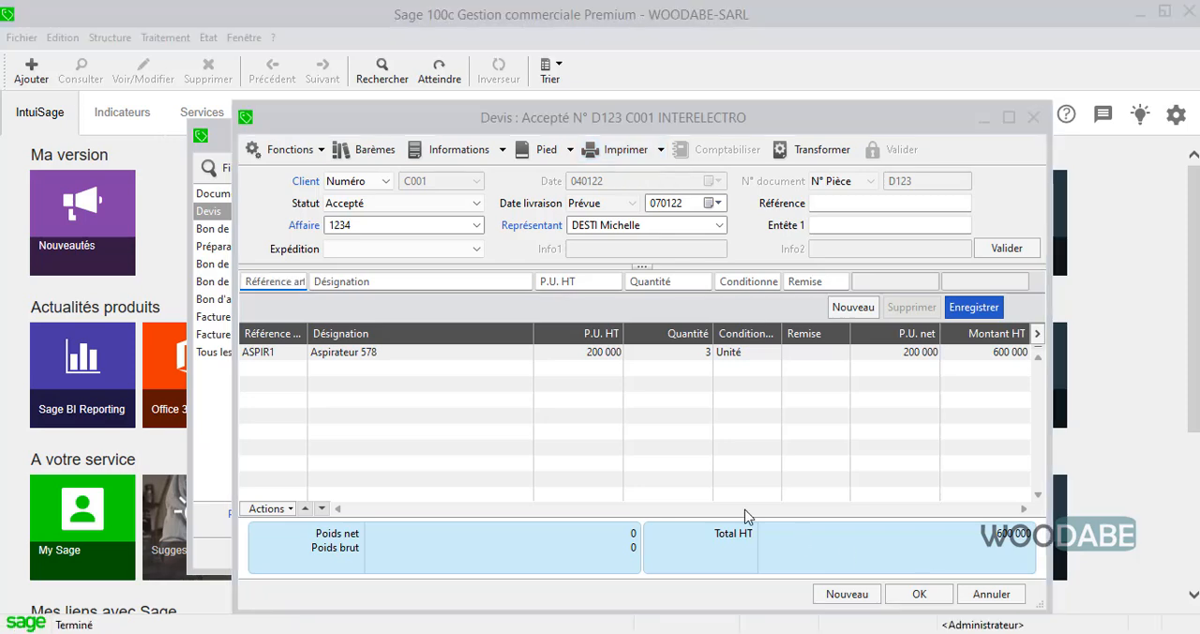
click(874, 114)
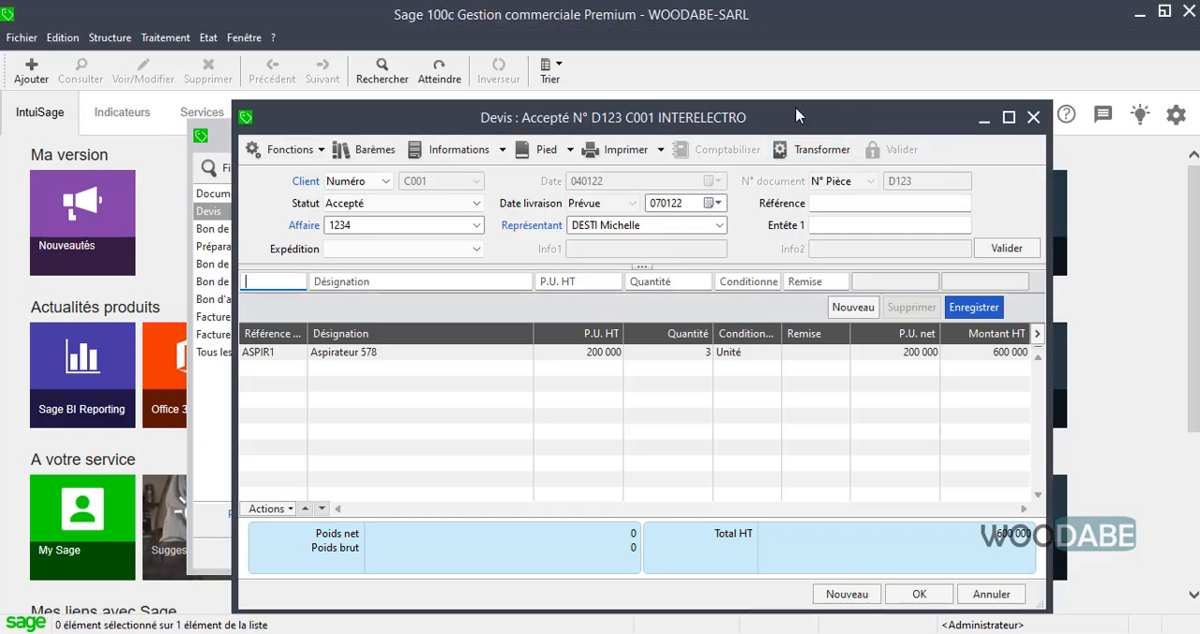
Generate a print preview of quote D123 using the Devis client template, with all pages included.
click(617, 153)
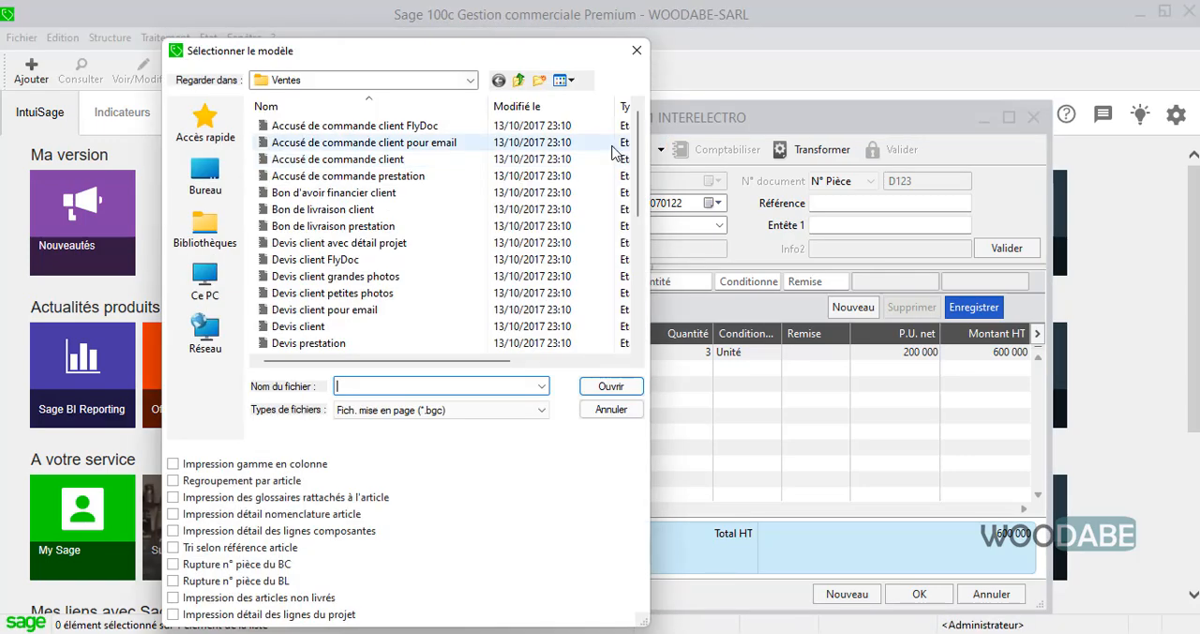
scroll(398, 211, down, 3)
scroll(399, 211, up, 3)
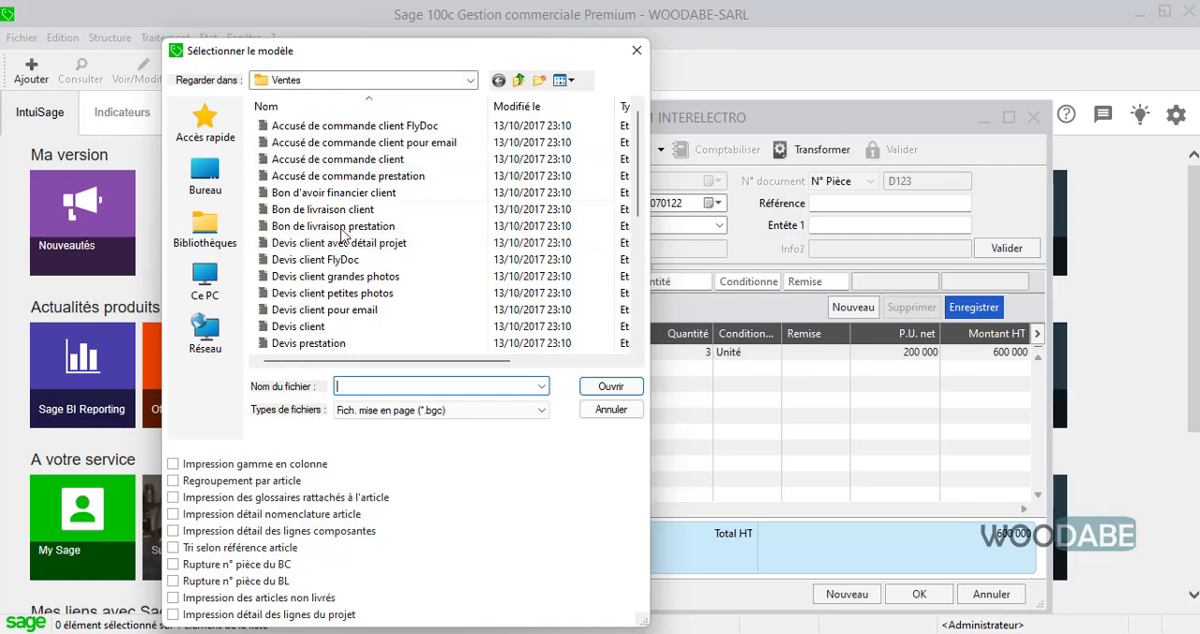
double_click(298, 327)
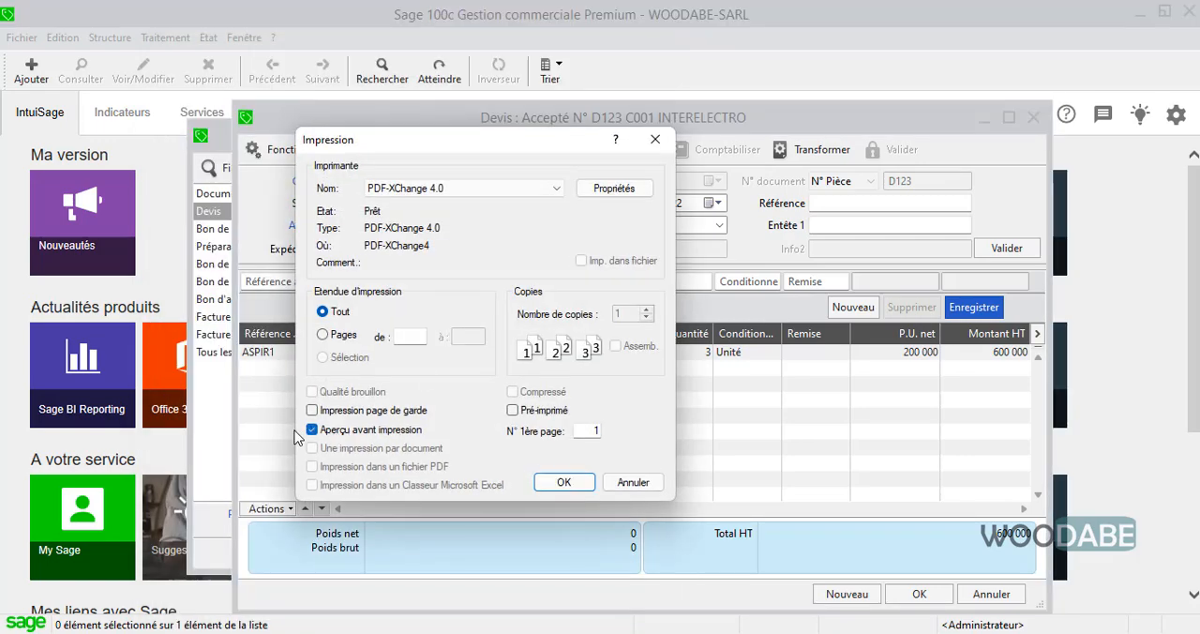
click(563, 482)
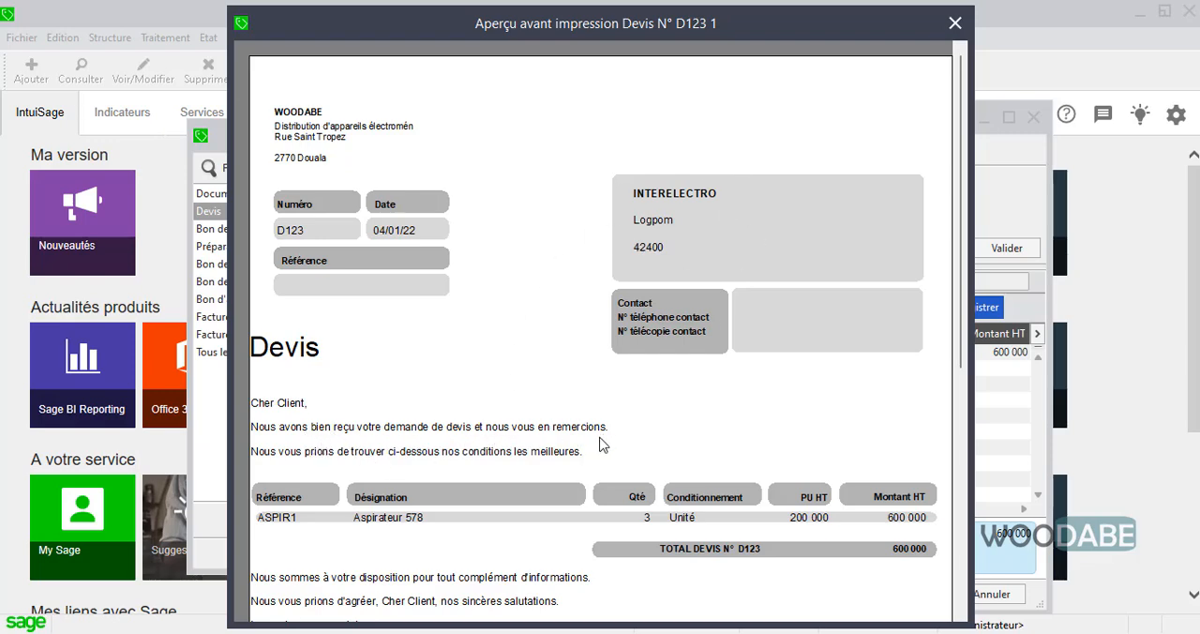
Examine the print preview of quote D123 at full-page and enlarged size, and close it.
click(521, 467)
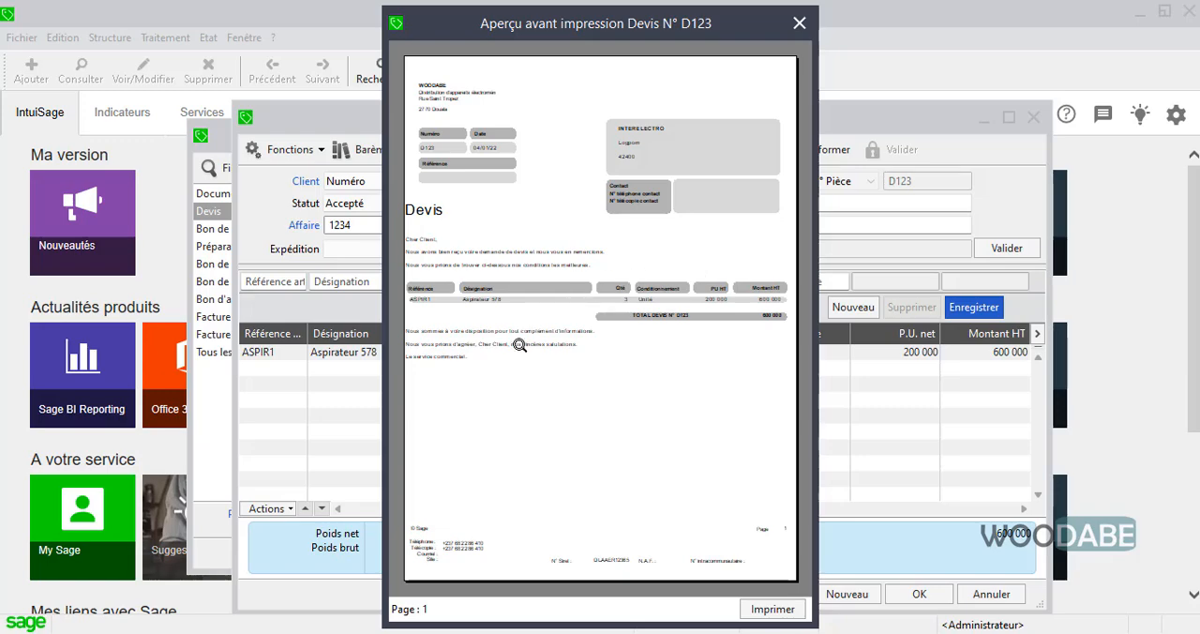
click(486, 328)
click(407, 406)
click(801, 26)
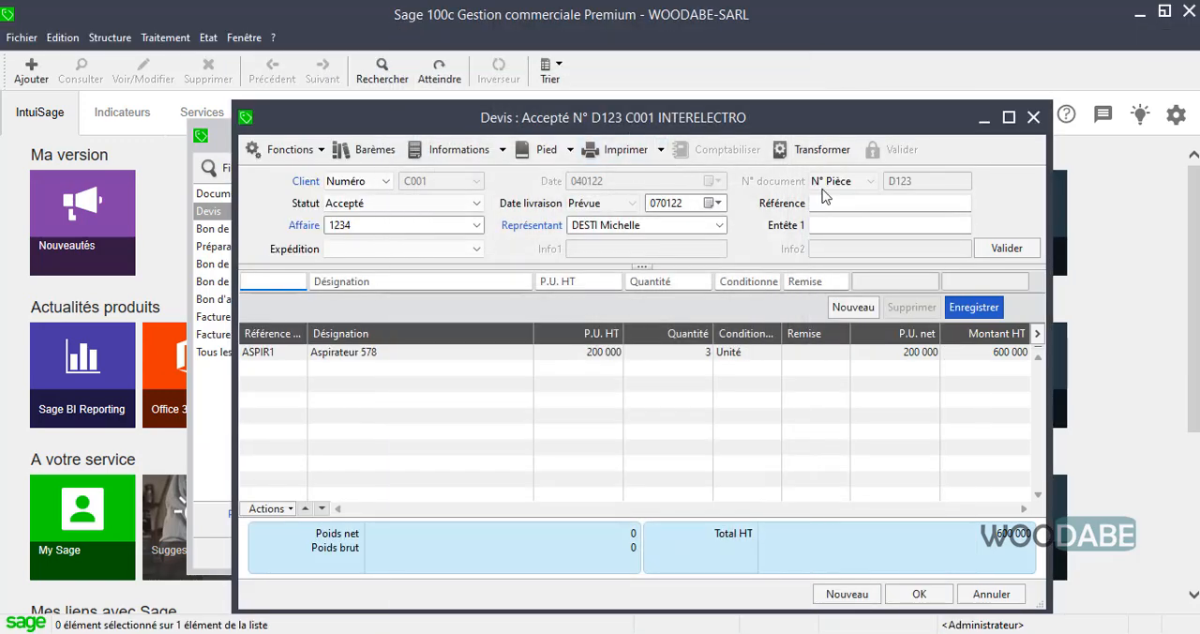
Save quote D123, reopen it from the Devis list to check its contents, and close it.
click(915, 594)
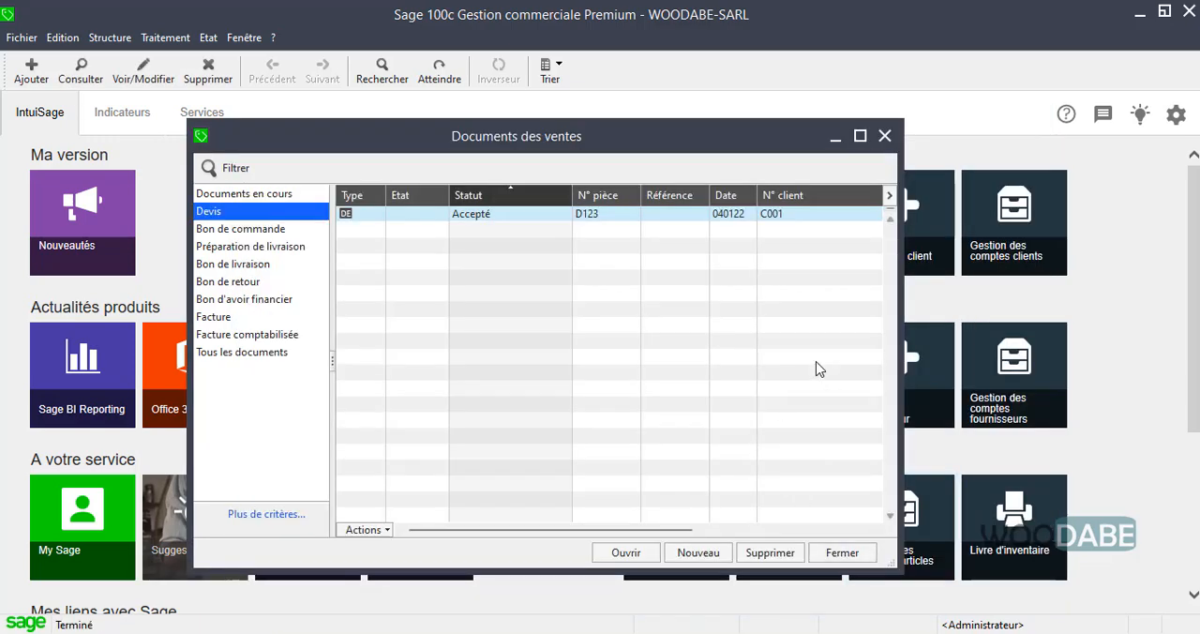
double_click(629, 222)
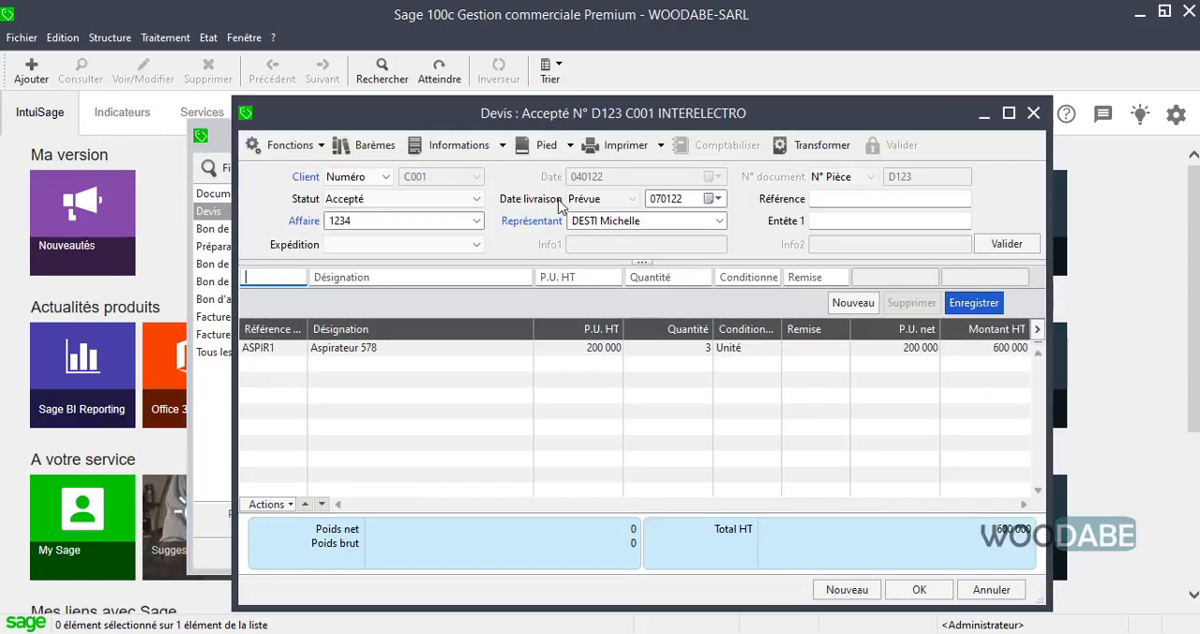
click(1032, 113)
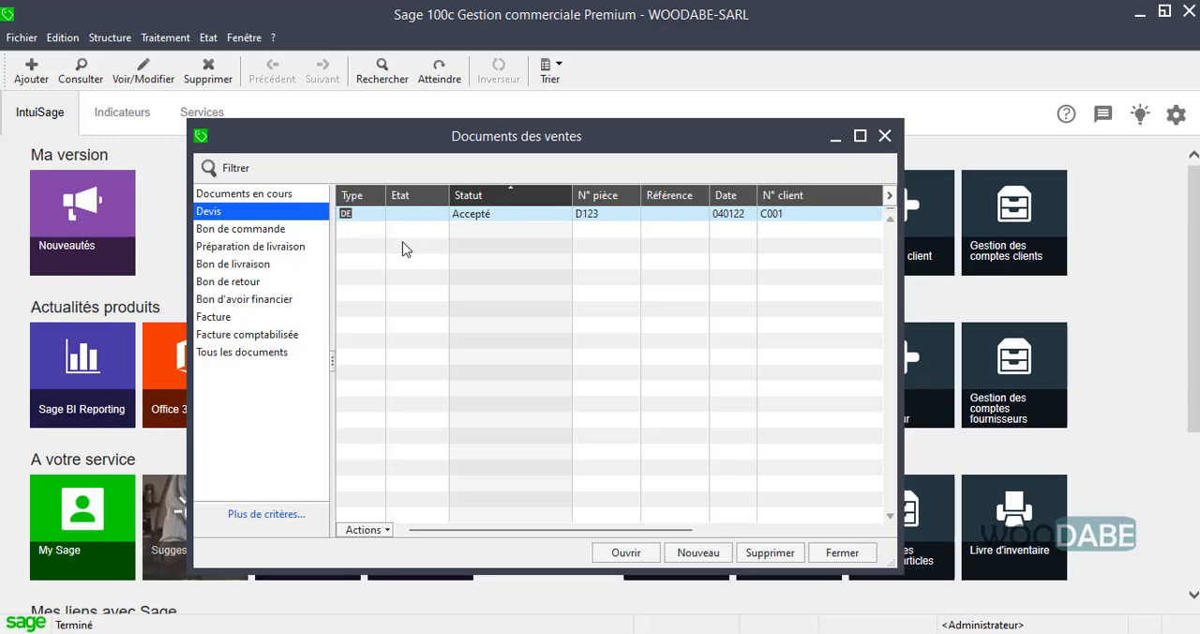
Transform quote D123 into a Bon de commande with N° de pièce BC123.
double_click(441, 220)
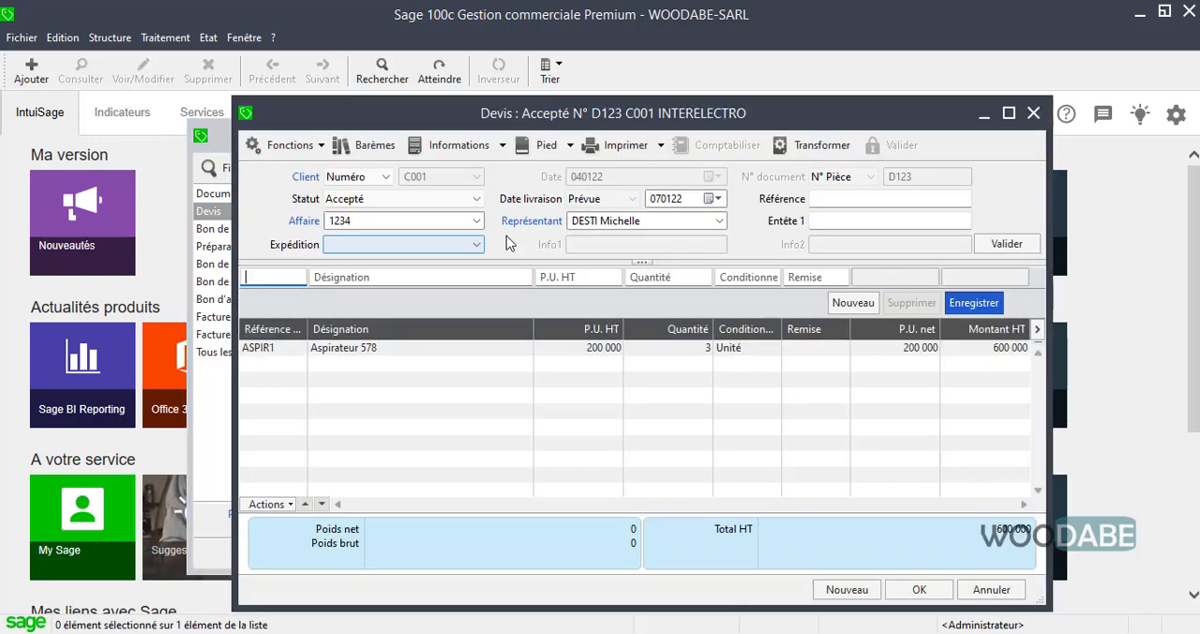
drag(609, 113, 699, 111)
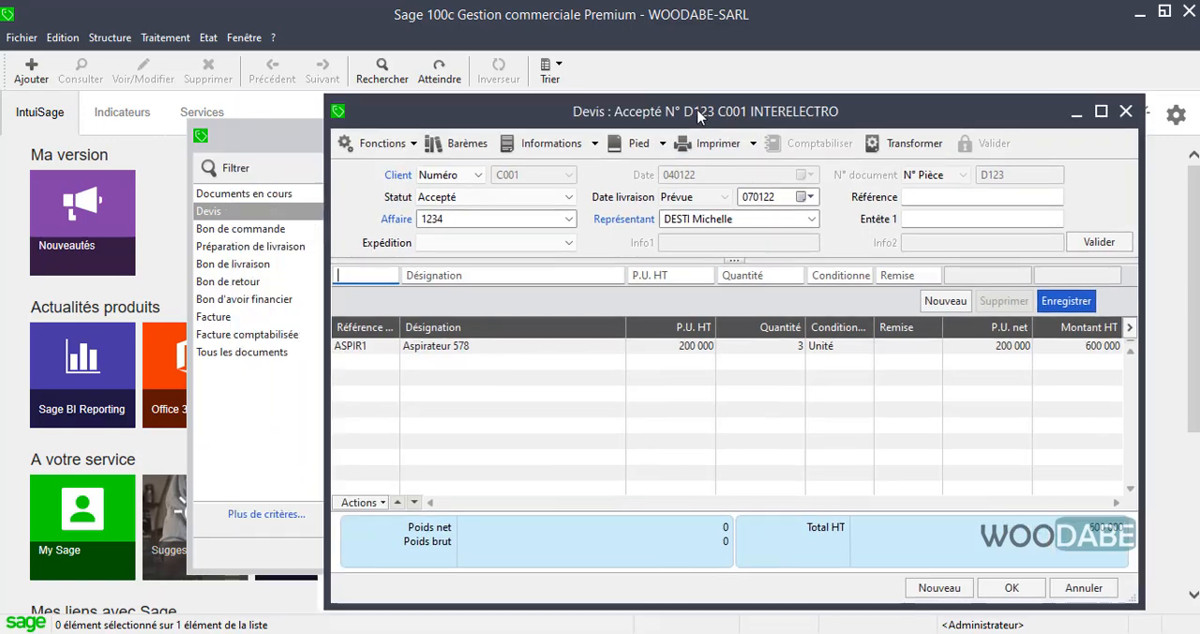
click(910, 148)
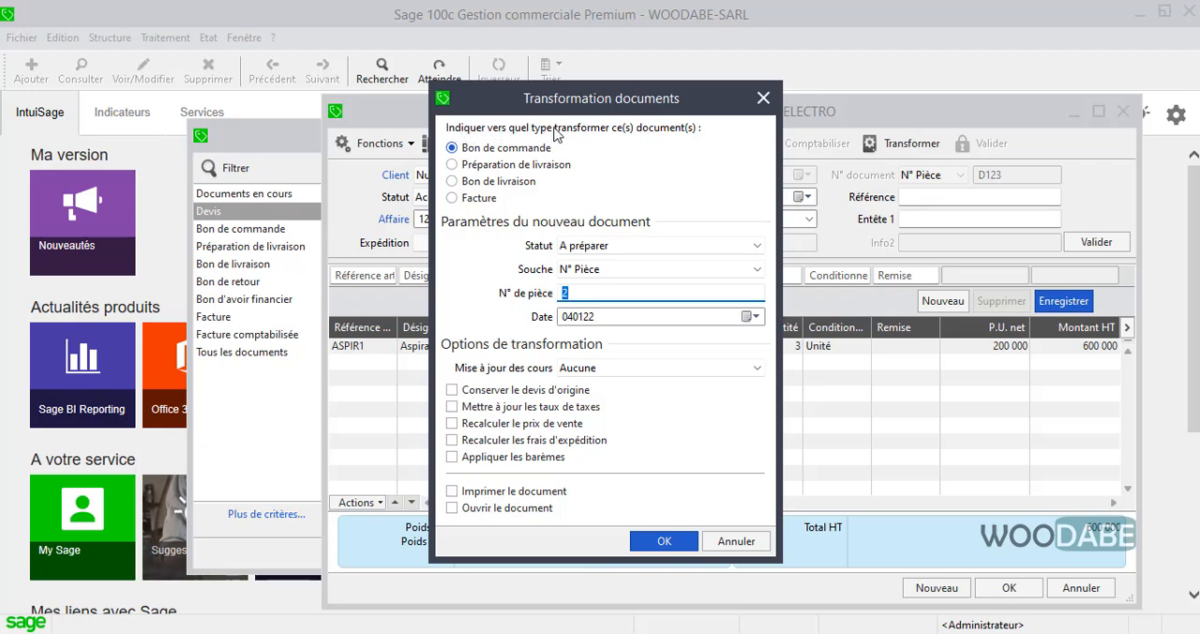
click(454, 165)
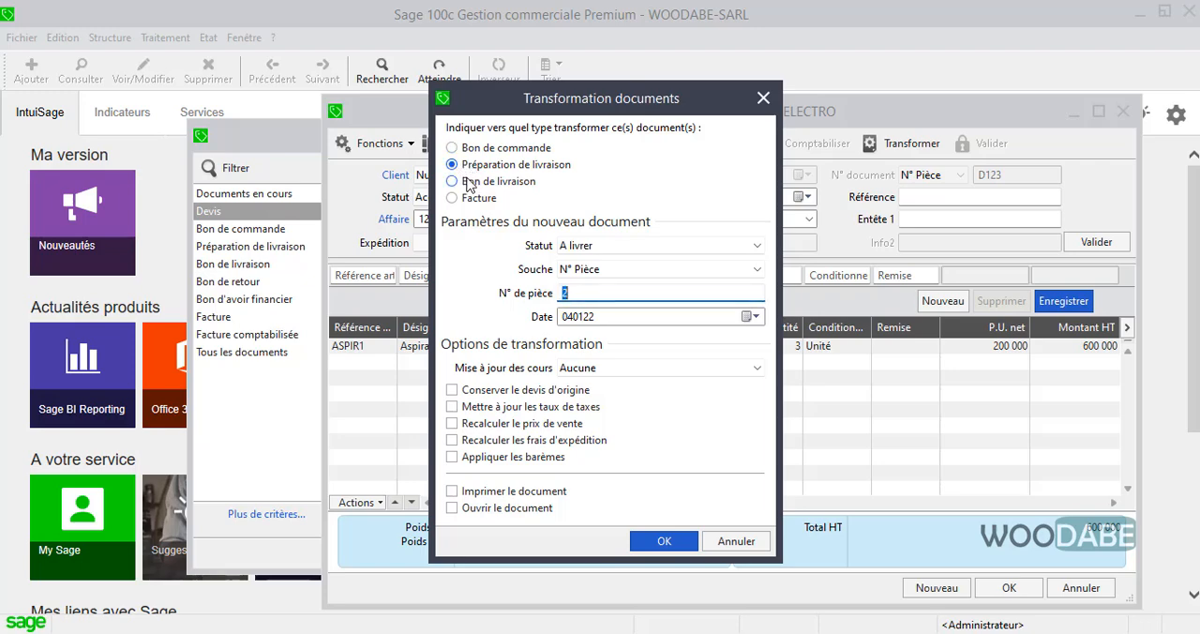
click(474, 183)
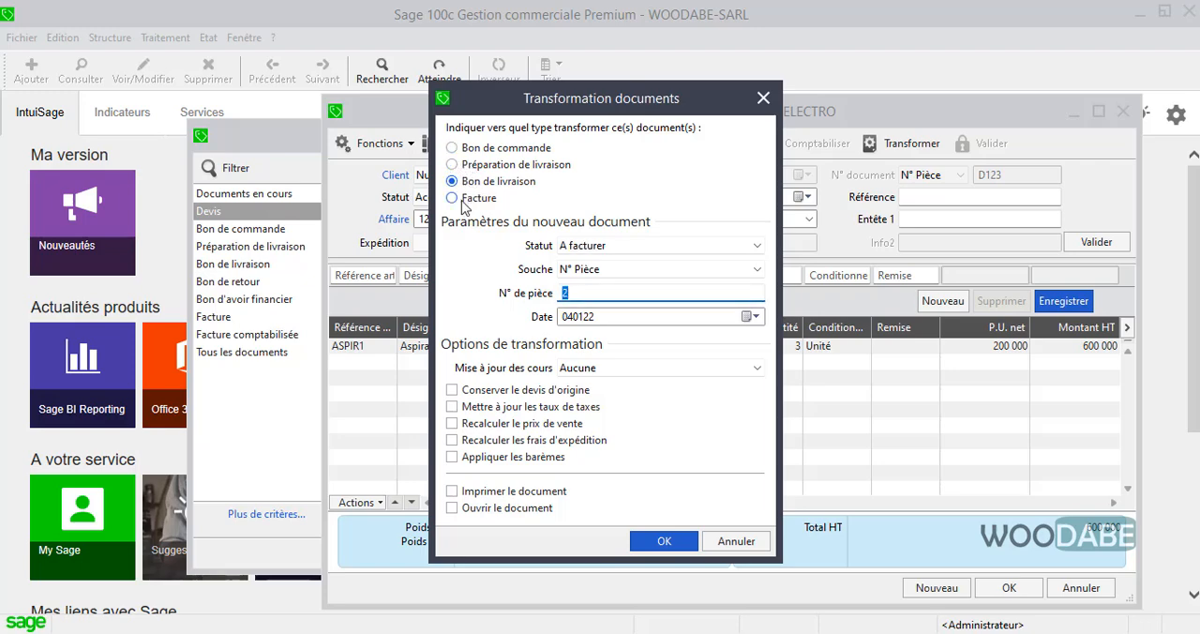
click(462, 204)
click(478, 149)
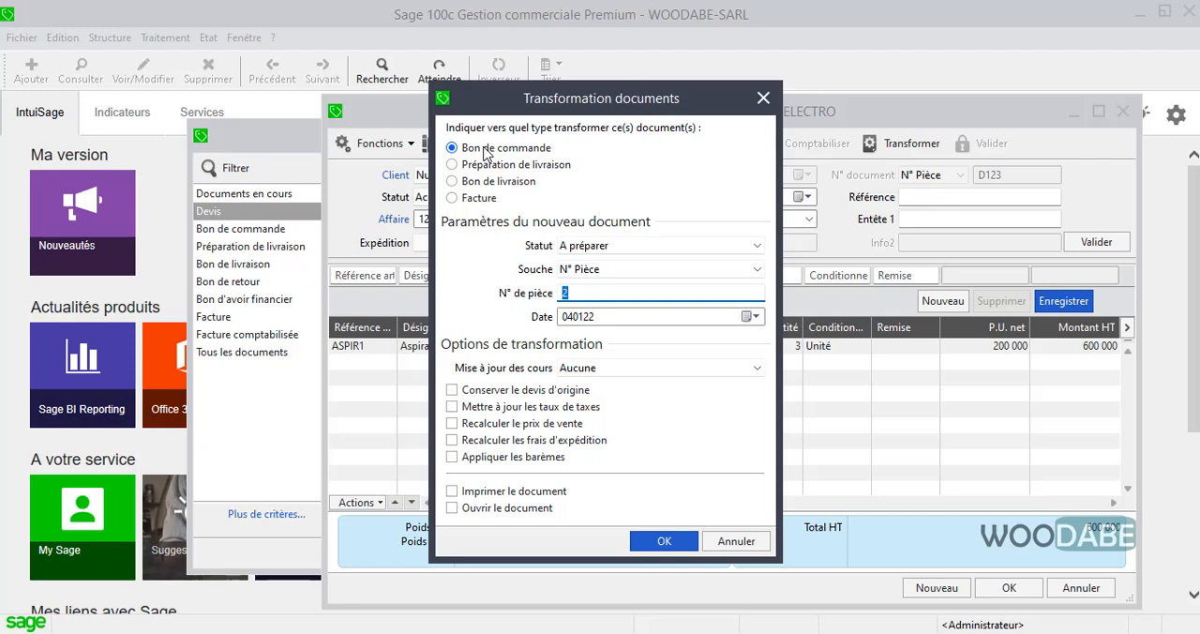
text(BC123)
click(663, 541)
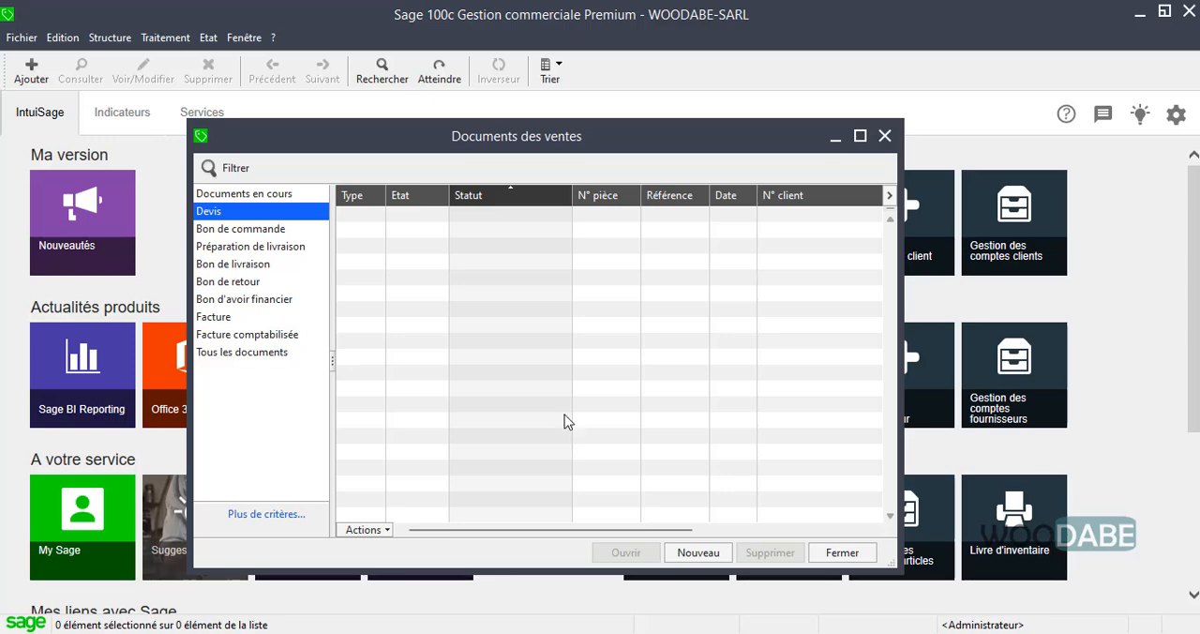
Check the Bon de commande, Préparation de livraison and Devis lists for the transformed document.
click(267, 230)
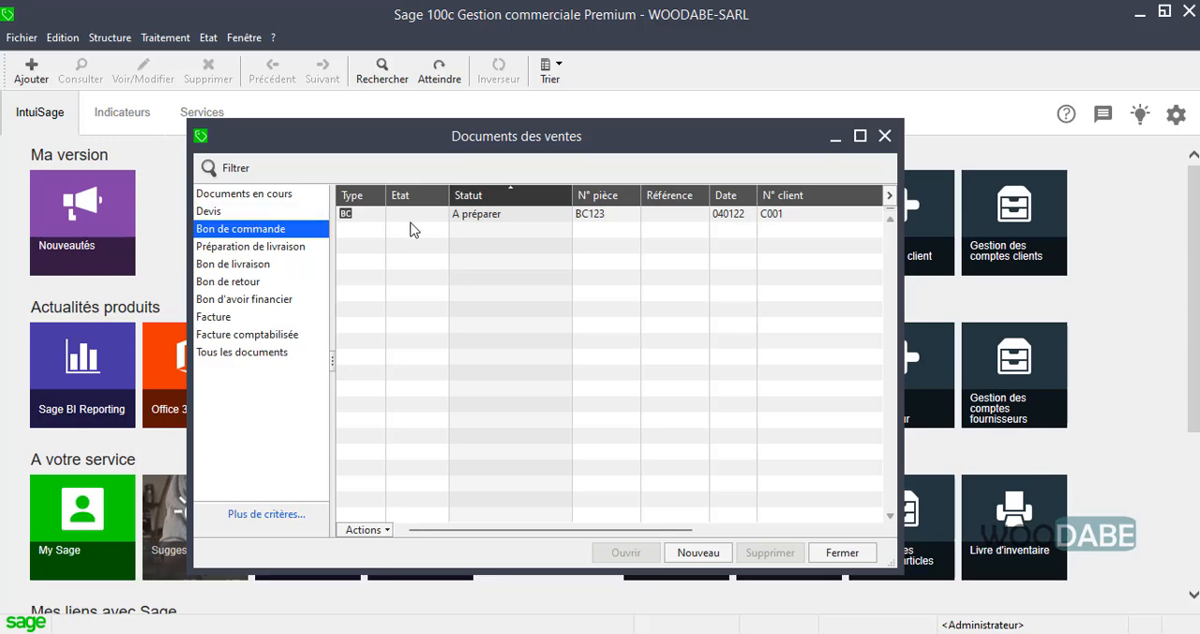
click(238, 250)
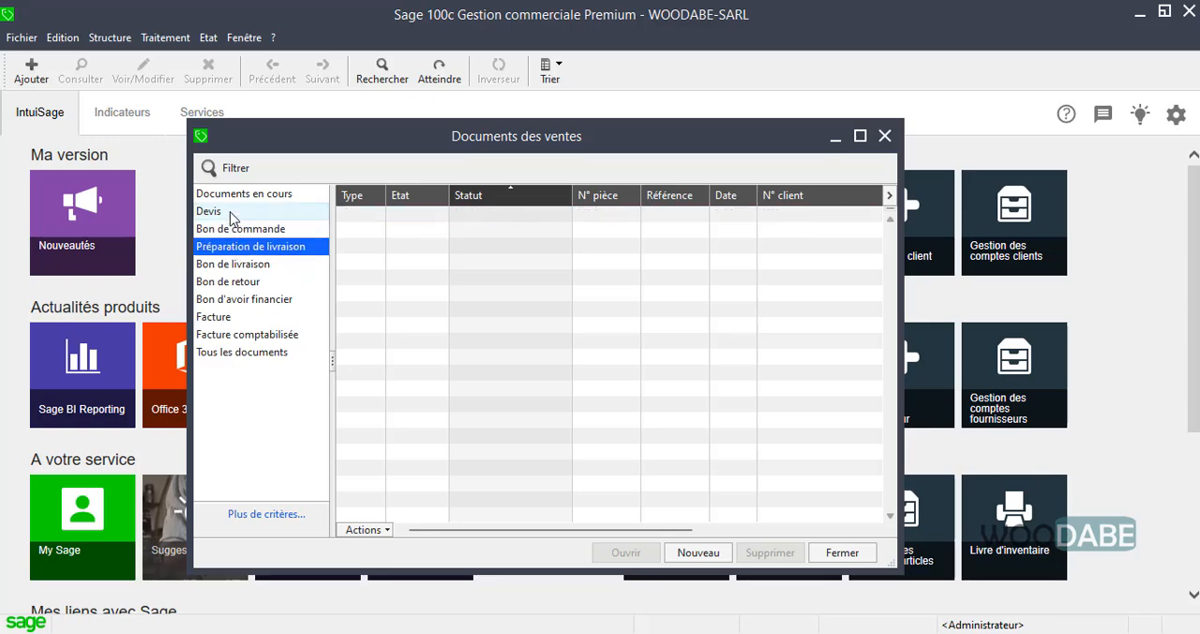
click(231, 212)
Open order BC123 from the Bon de commande list and transform it into a Préparation de livraison with N° de pièce PL123.
click(243, 230)
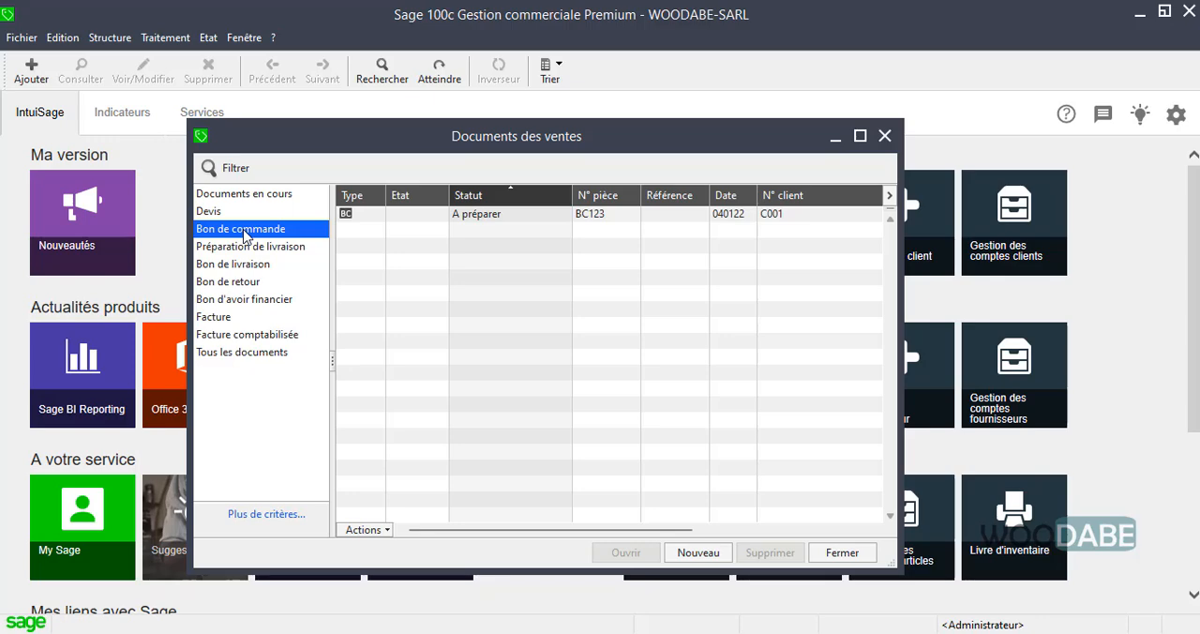
double_click(535, 215)
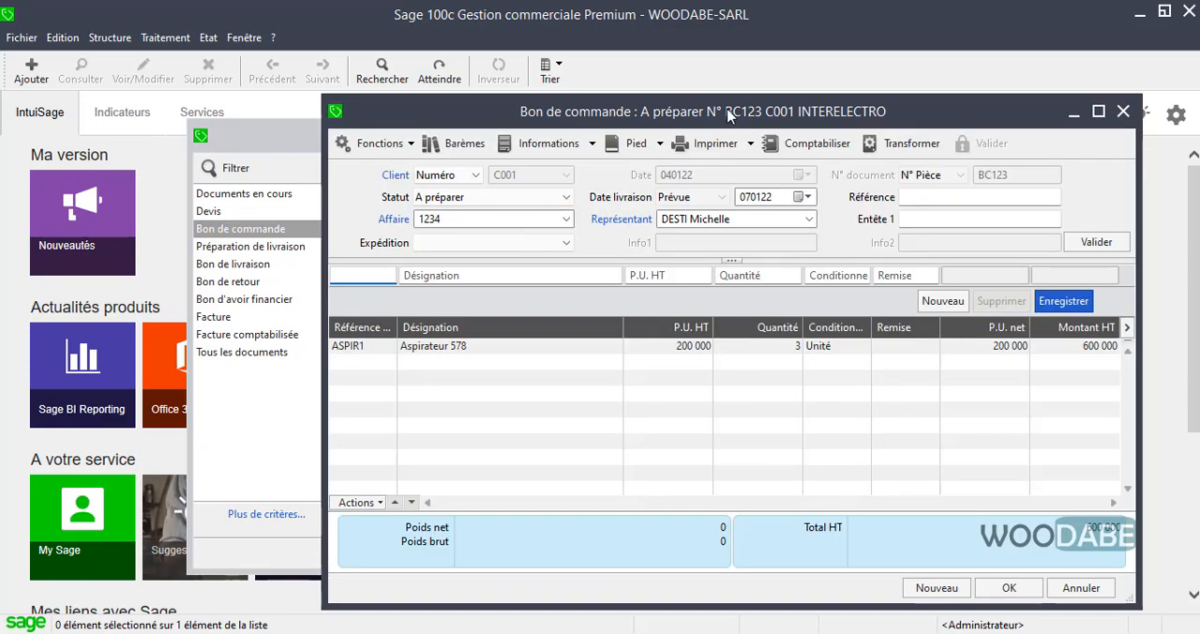
drag(726, 112, 614, 112)
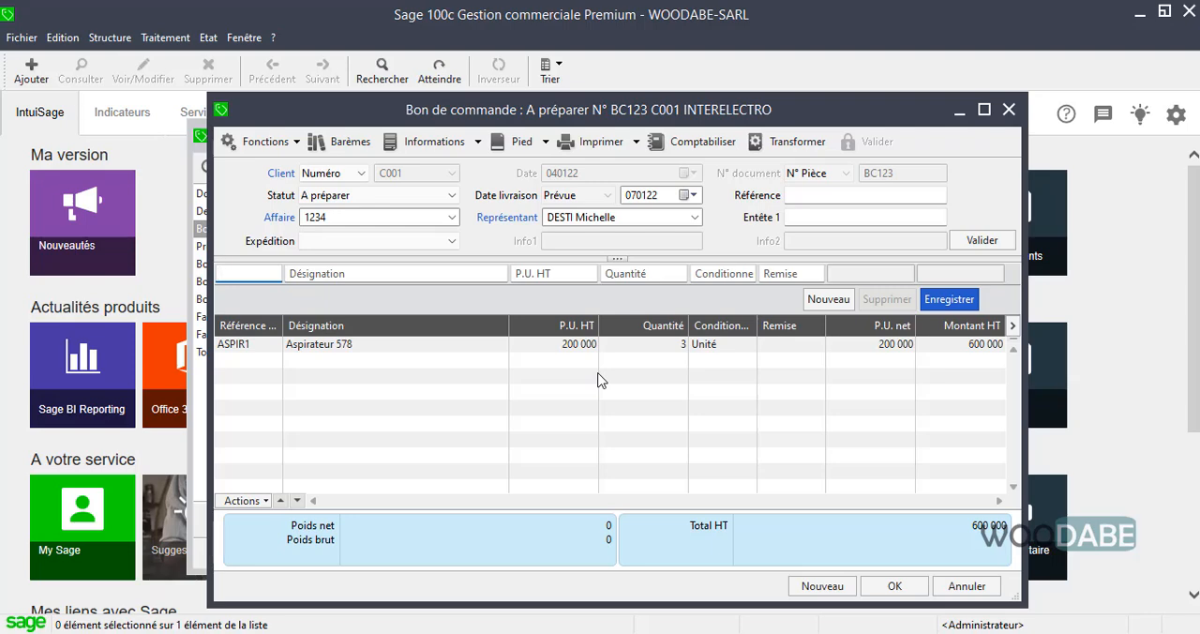
drag(568, 110, 669, 107)
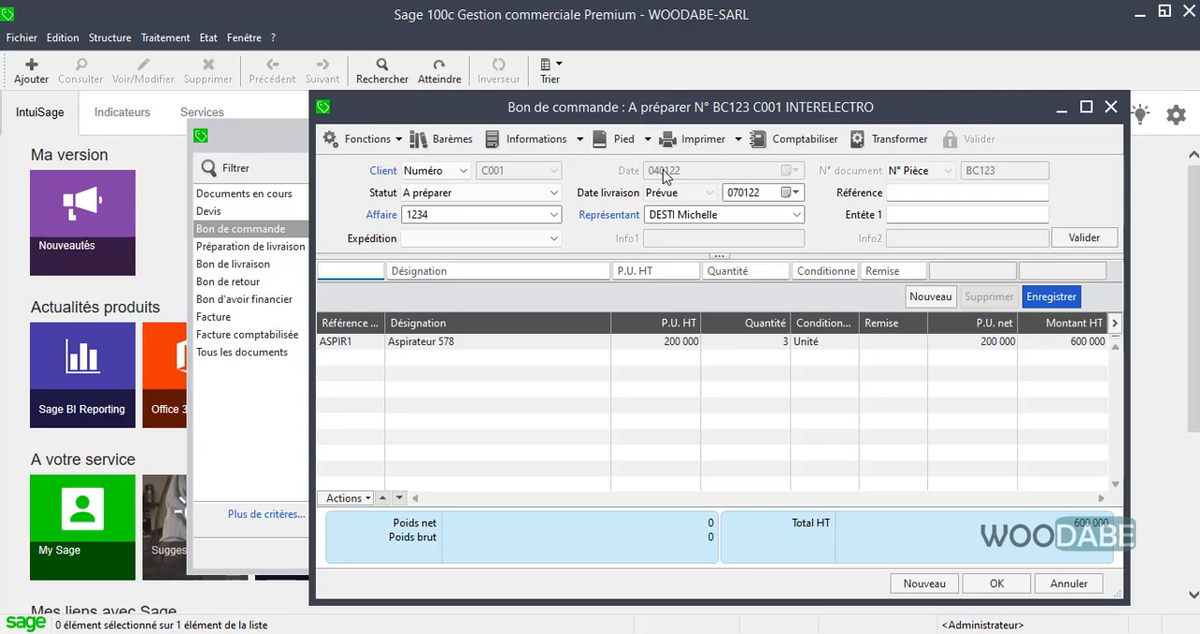
click(900, 140)
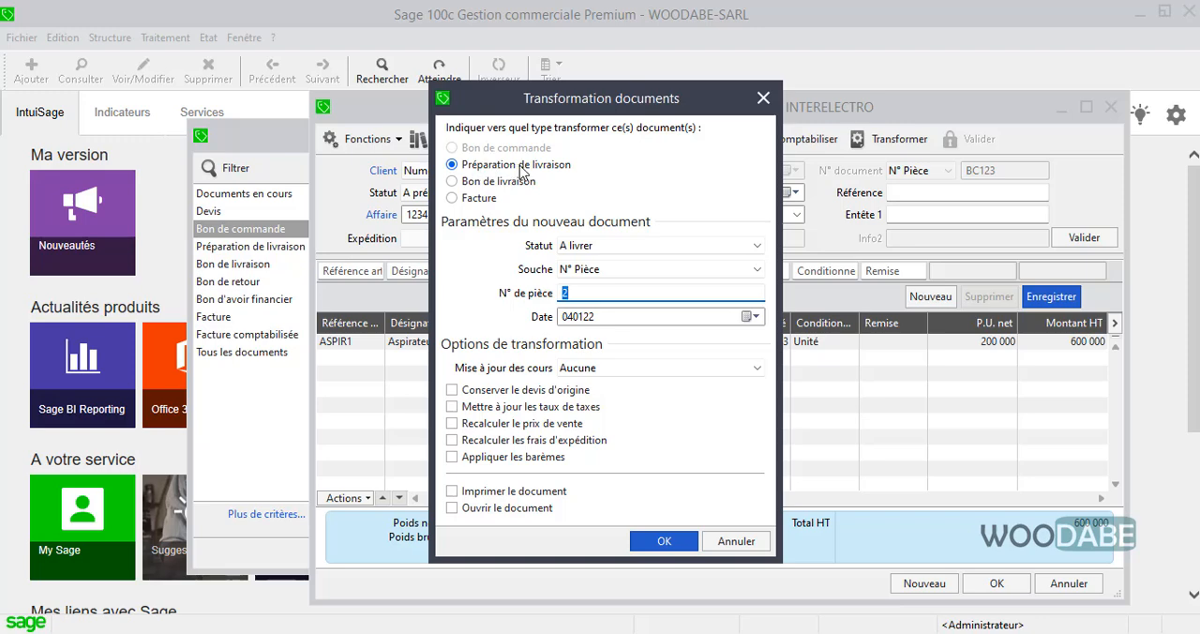
text(P)
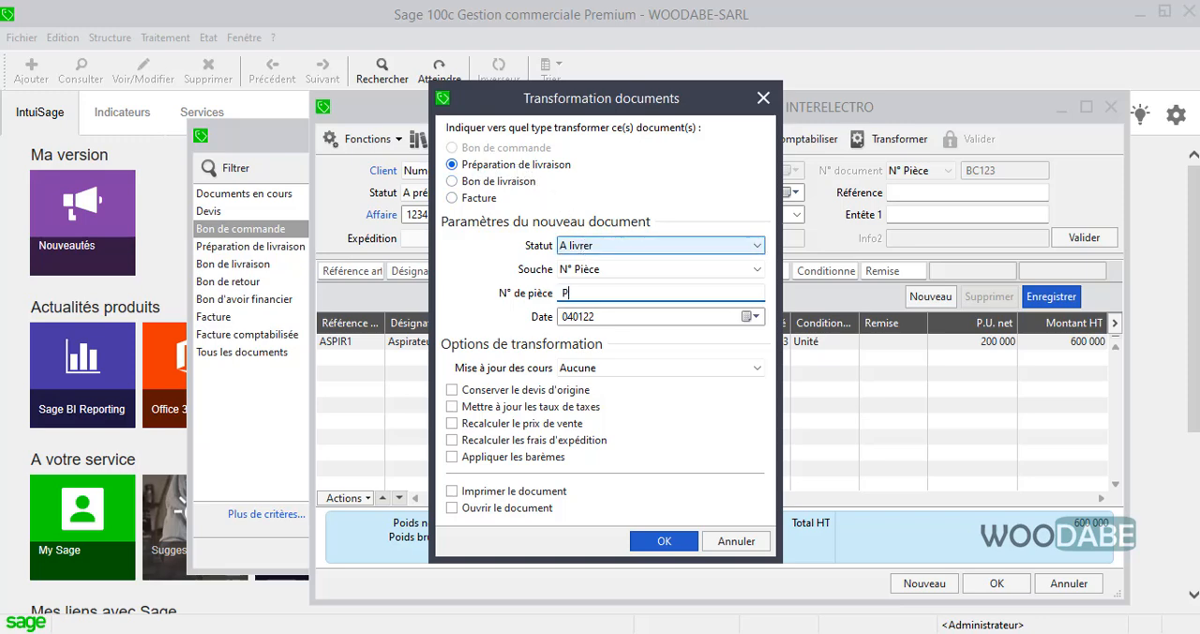
text(L123)
click(666, 541)
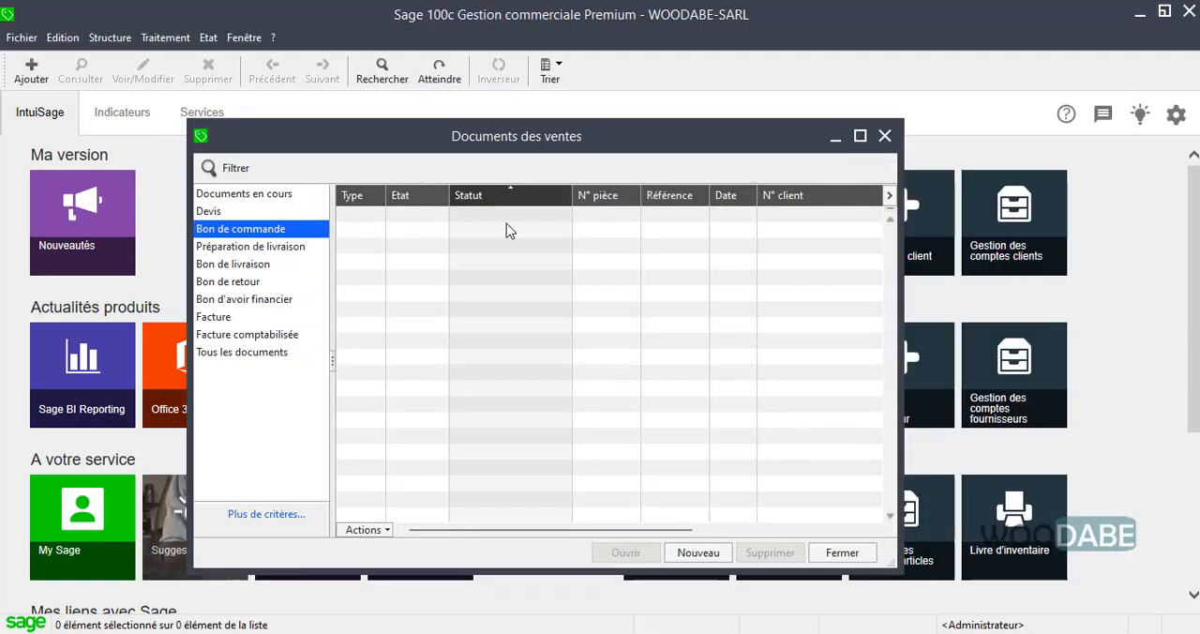
Compare the Préparation de livraison, Bon de livraison and Bon de commande lists to see where the document is filed.
click(228, 251)
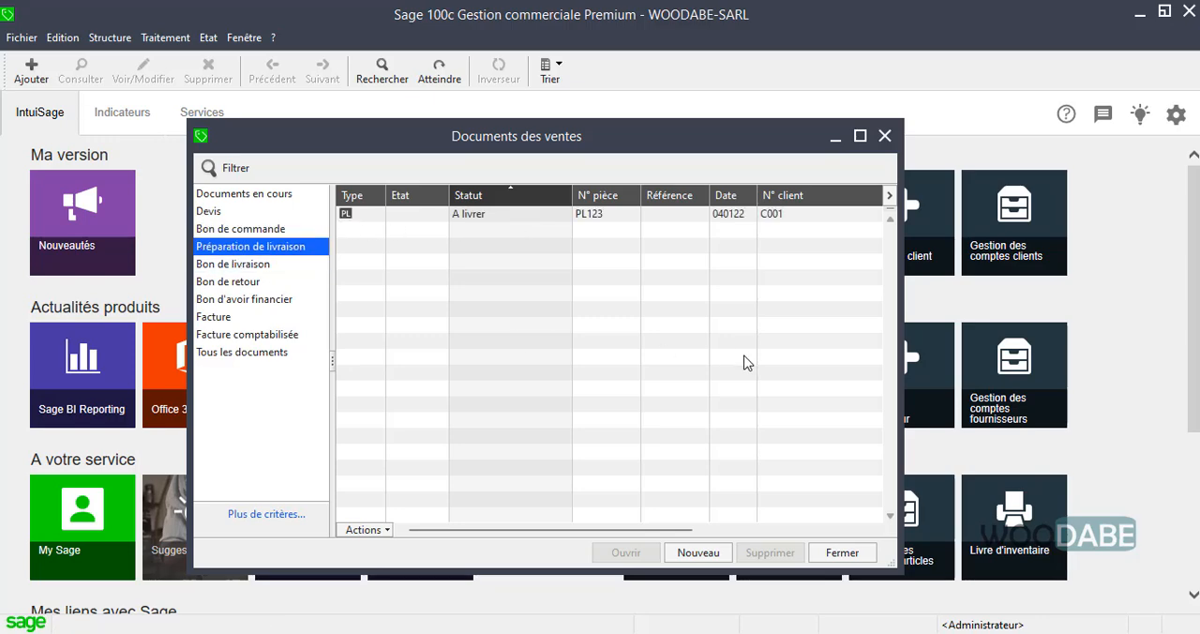
click(248, 270)
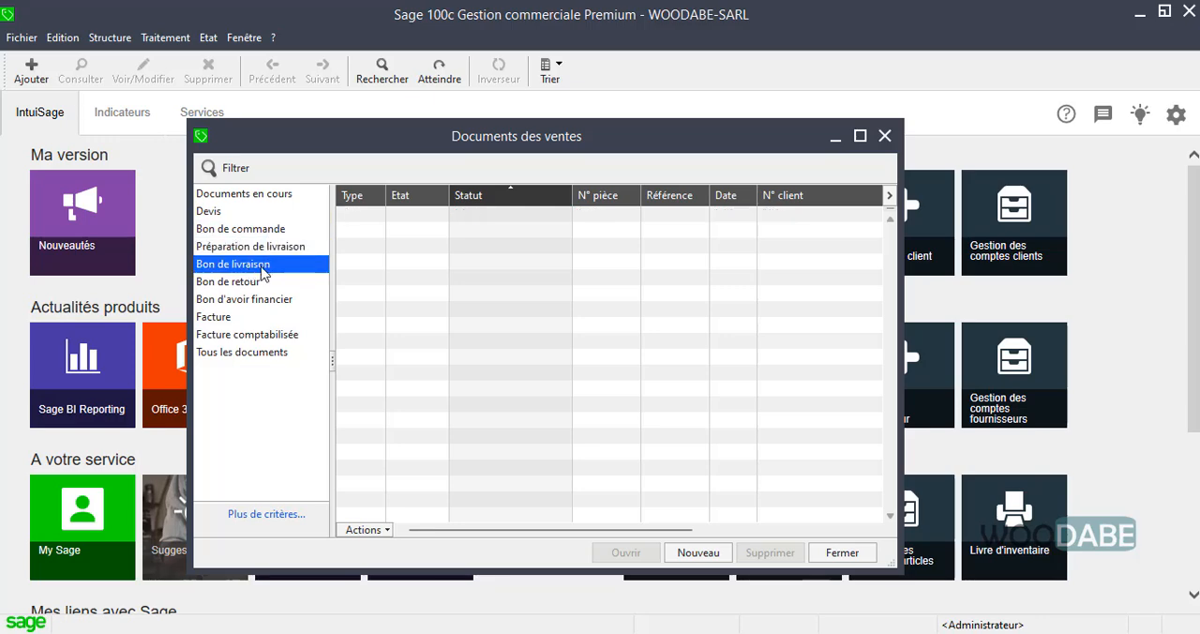
click(263, 233)
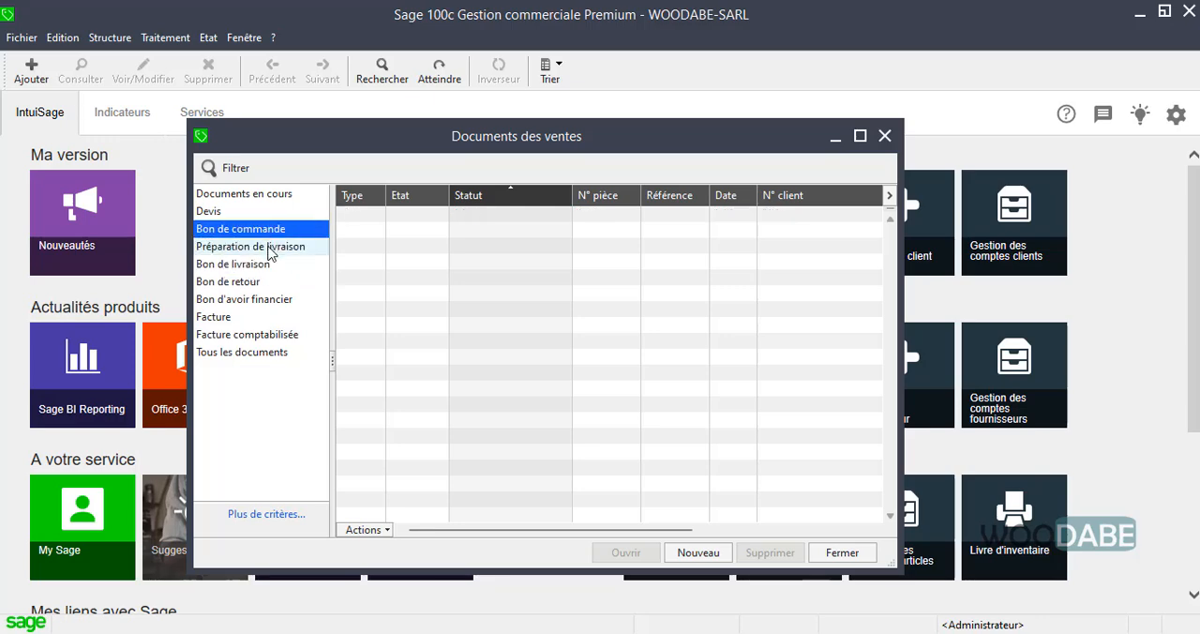
Open PL123 from the Préparation de livraison list and transform it into a Bon de livraison with N° de pièce BL123.
click(270, 248)
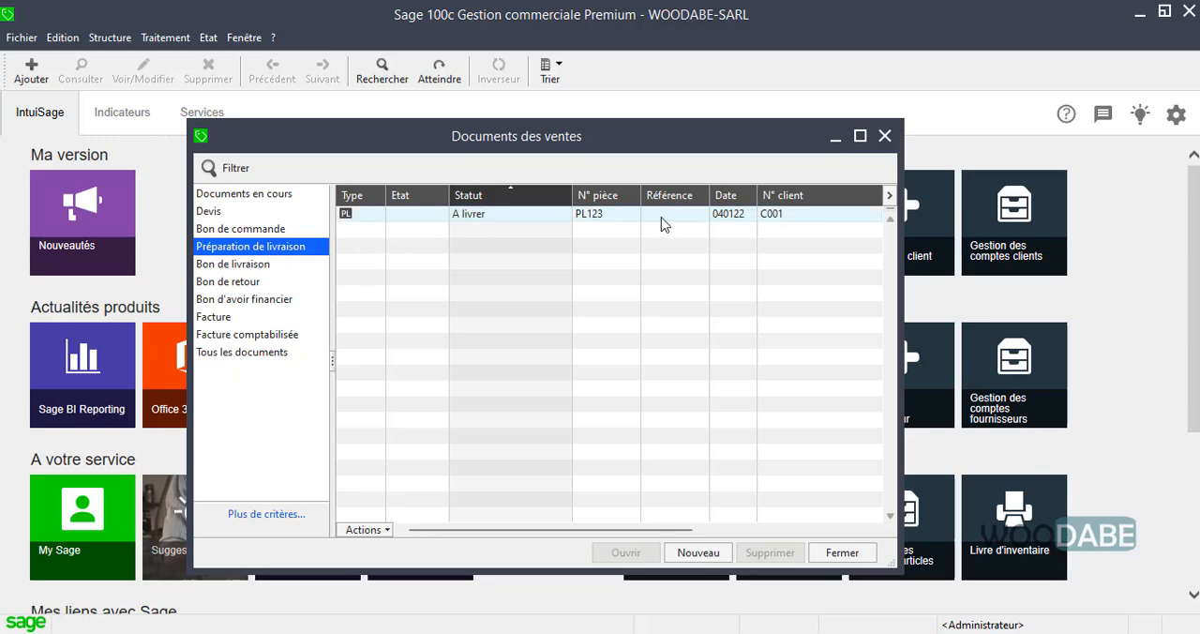
double_click(604, 217)
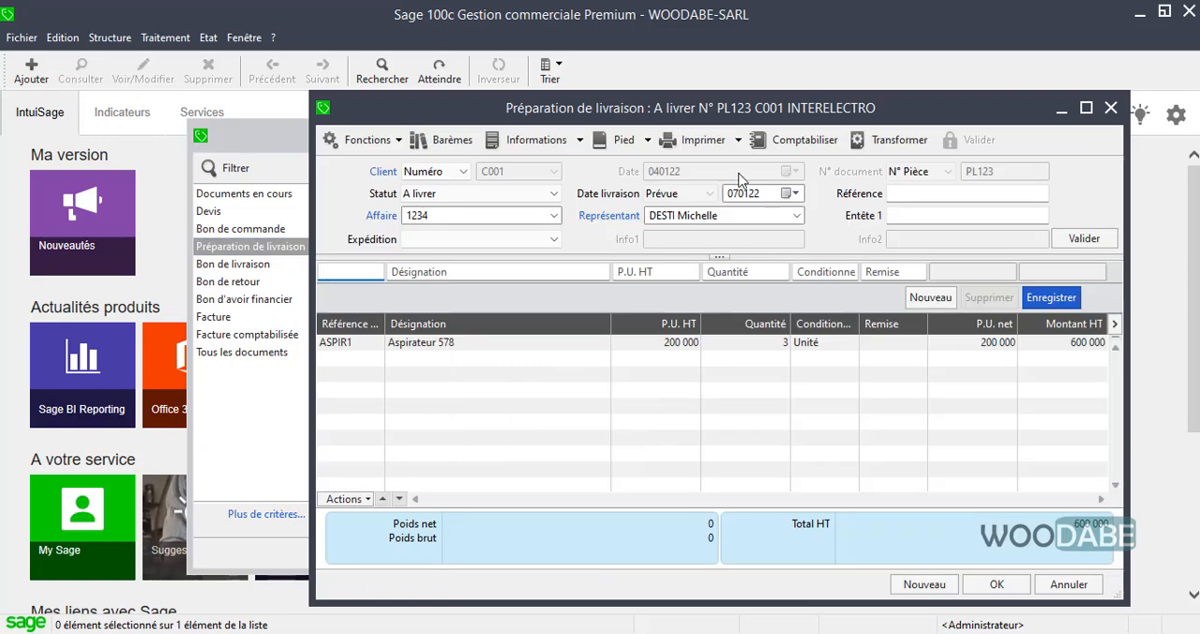
mouse_move(741, 105)
mouse_down()
mouse_move(722, 101)
mouse_move(746, 105)
mouse_up()
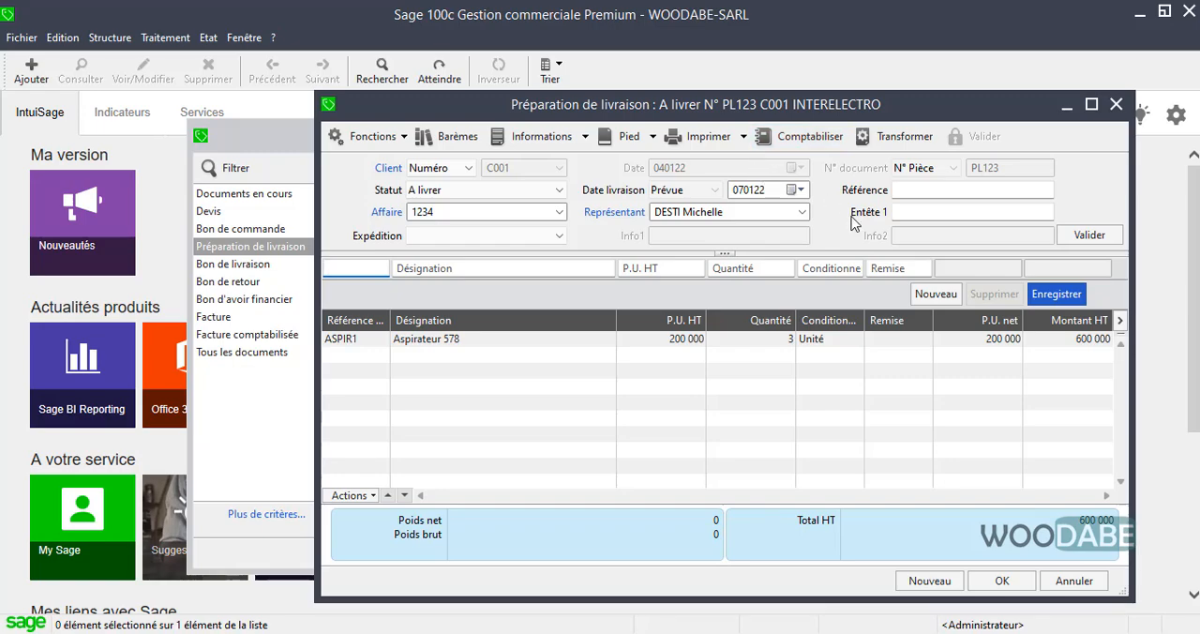
click(869, 134)
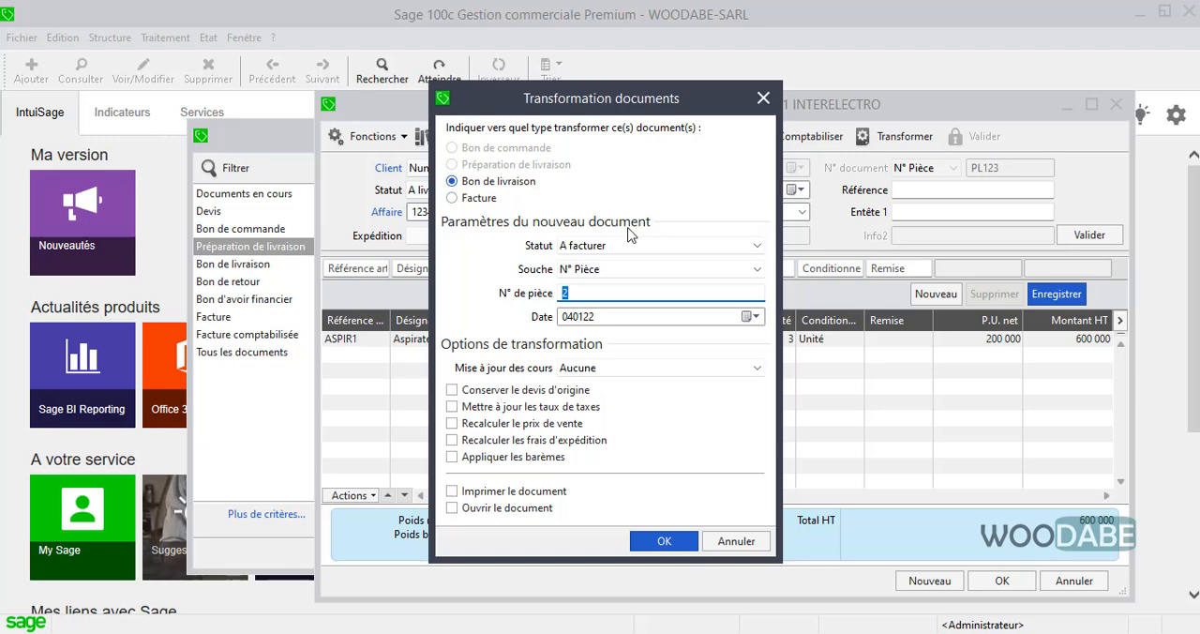
text(BL123)
click(682, 541)
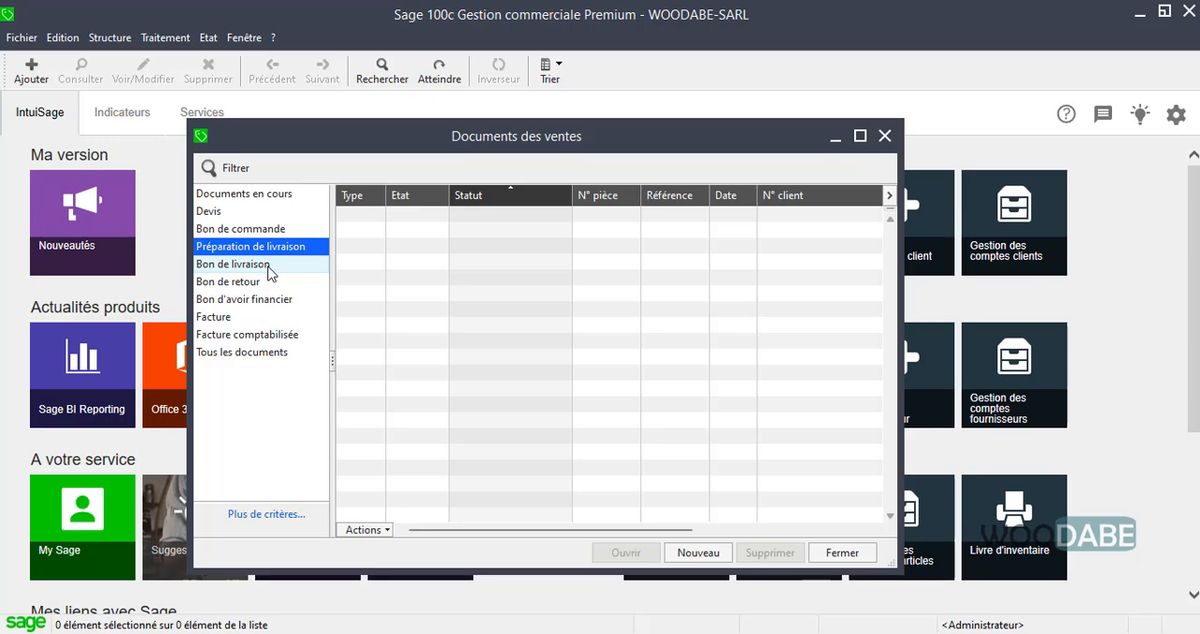
Open BL123 from the Bon de livraison list and transform it into a Facture with N° de pièce F123.
click(253, 264)
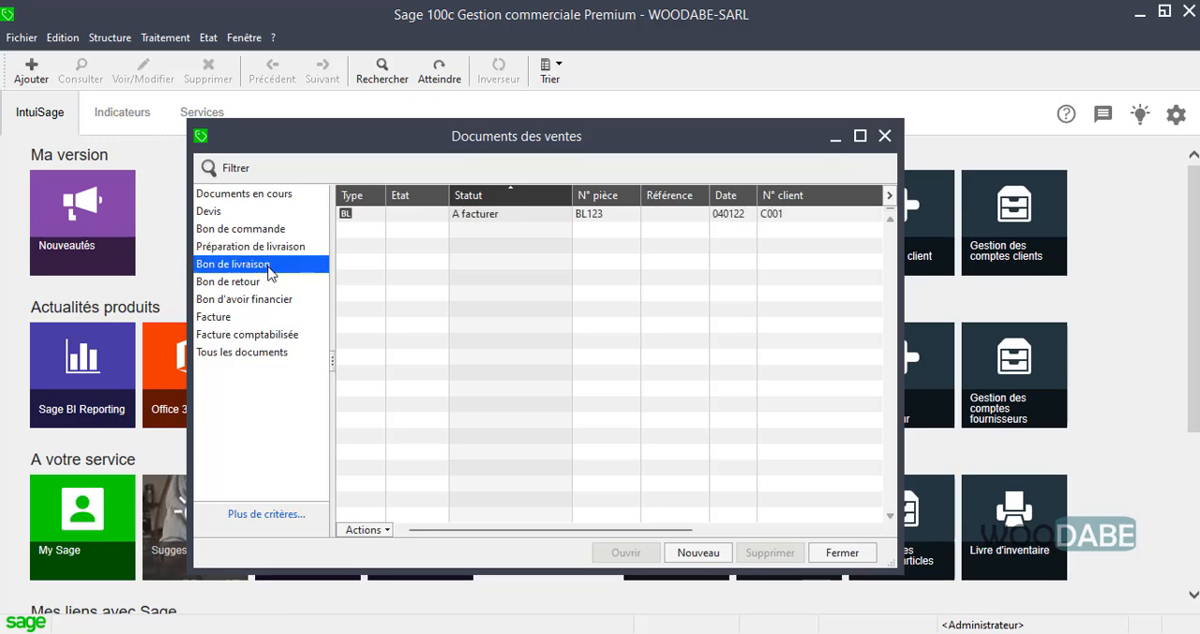
click(505, 213)
double_click(504, 213)
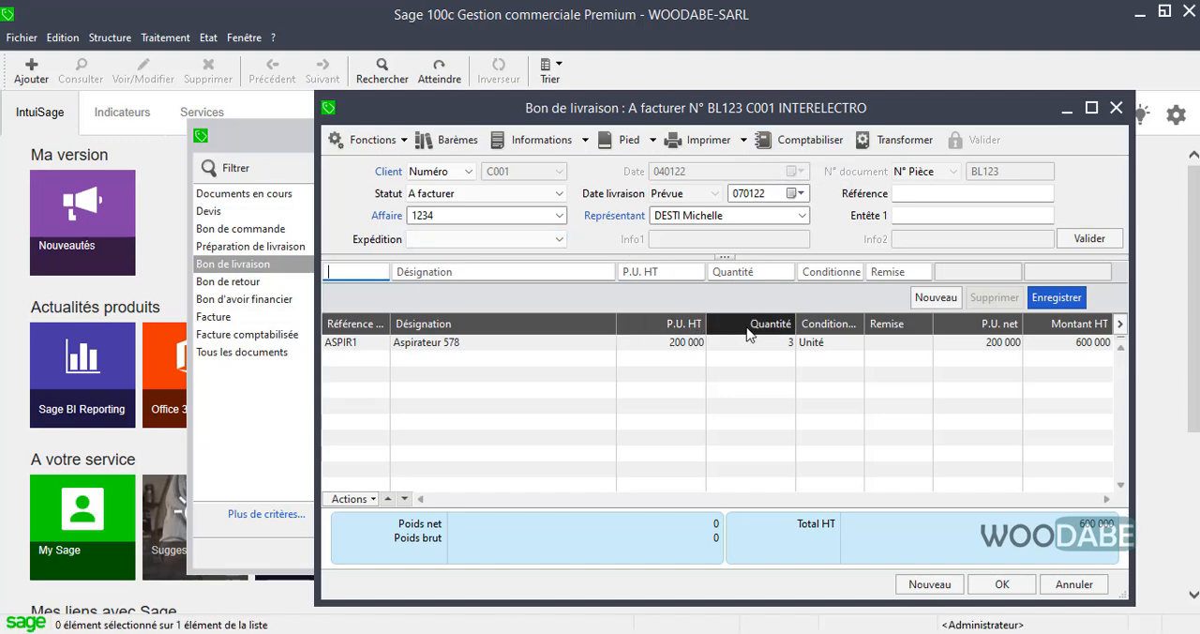
click(900, 146)
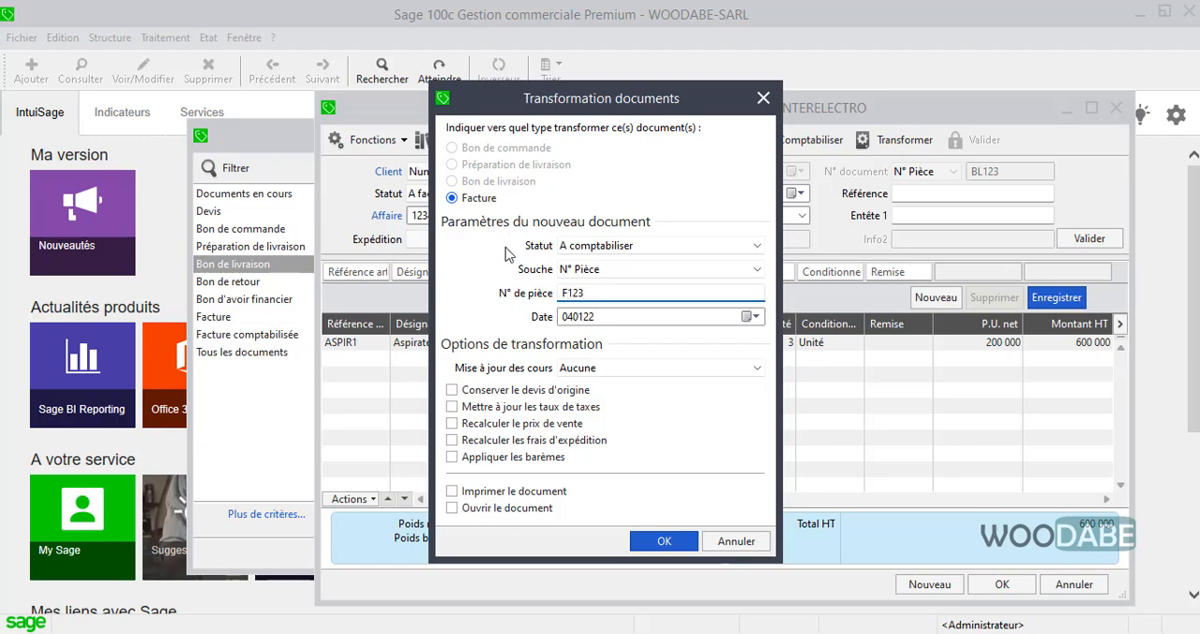
click(658, 540)
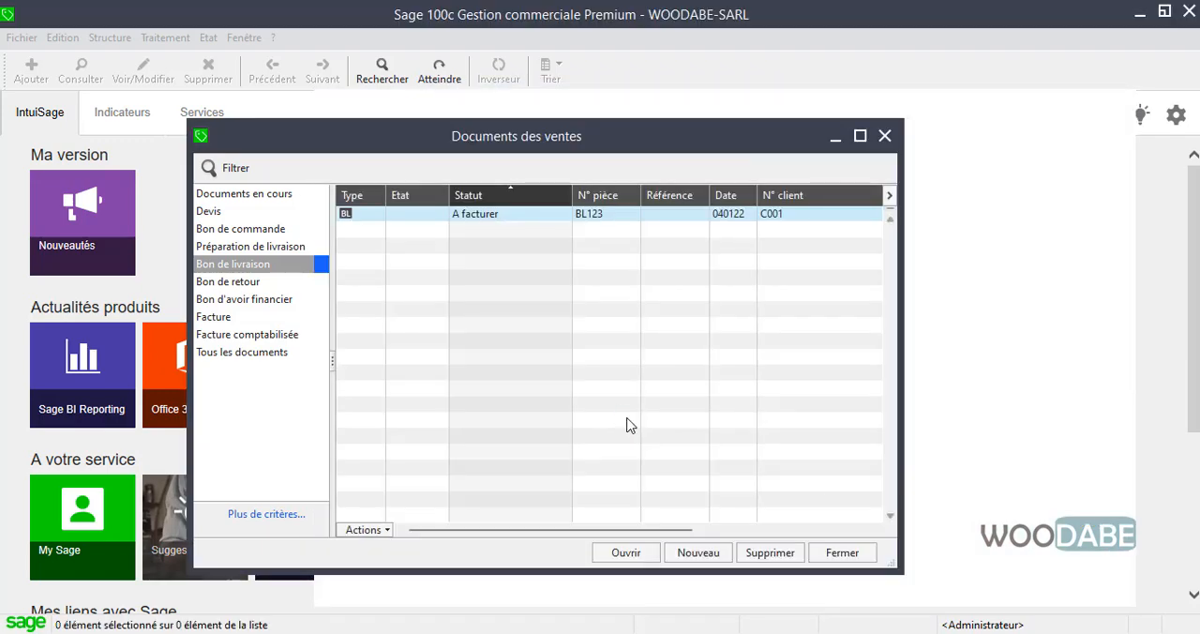
Open invoice F123 from the Facture list and review its available transformation types without transforming it.
click(234, 318)
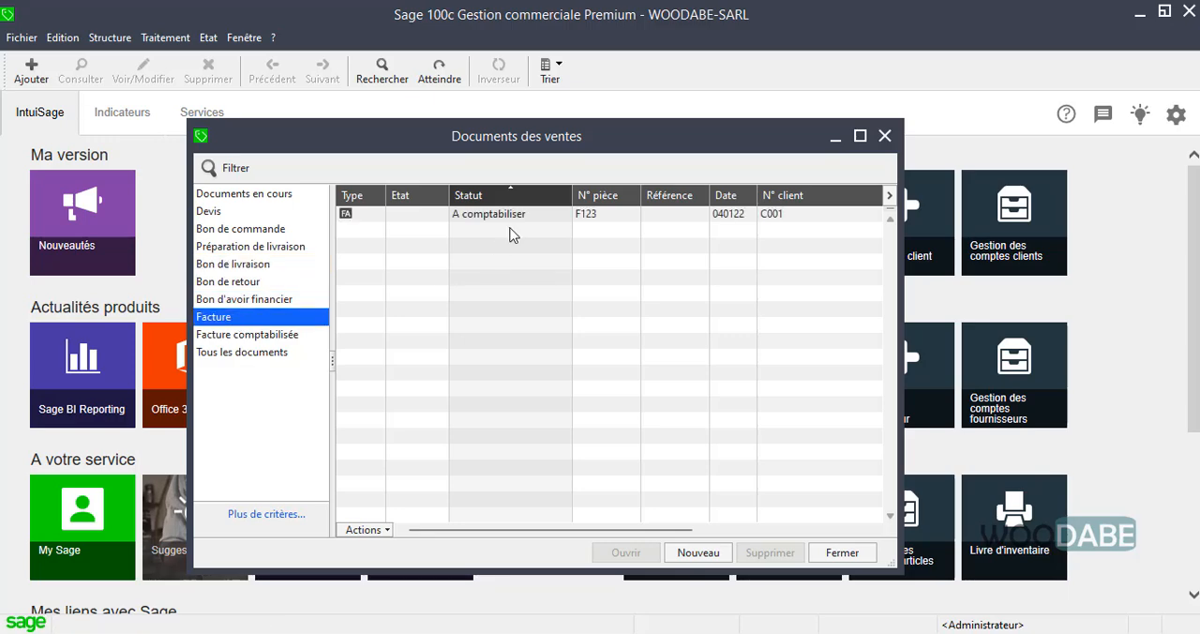
click(546, 216)
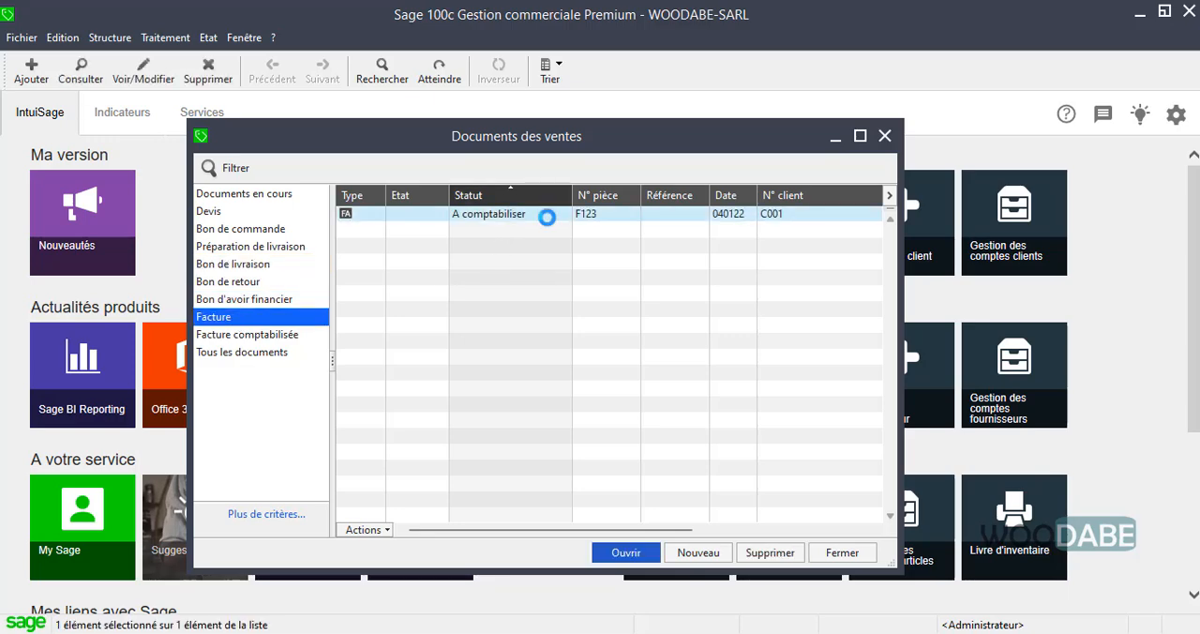
double_click(547, 216)
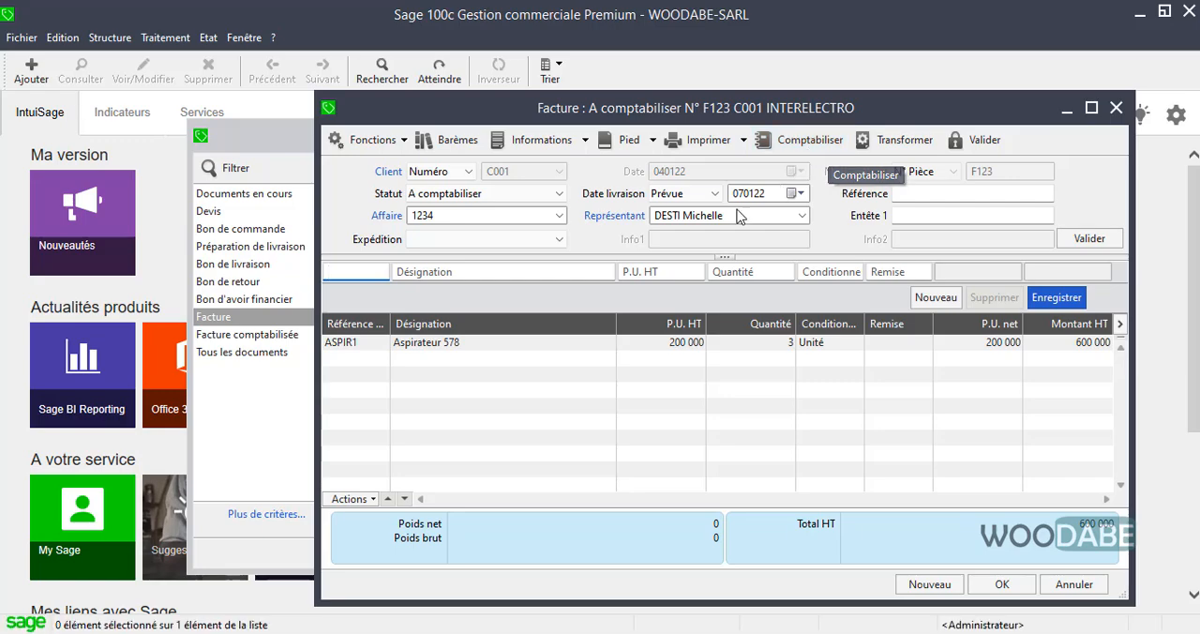
click(901, 138)
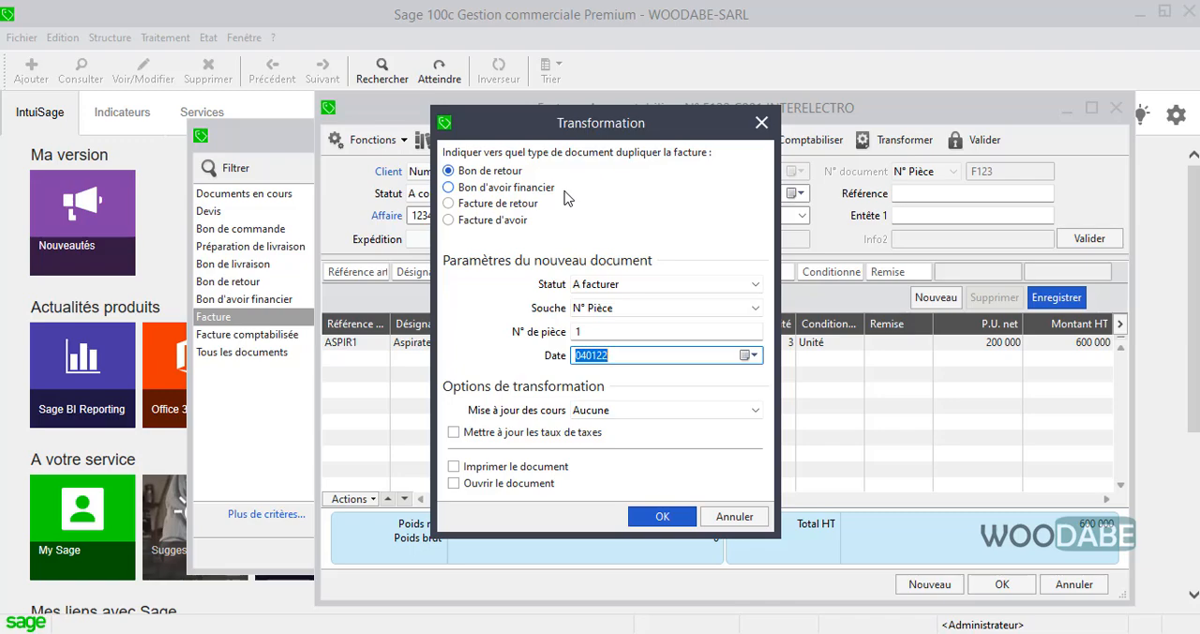
click(735, 517)
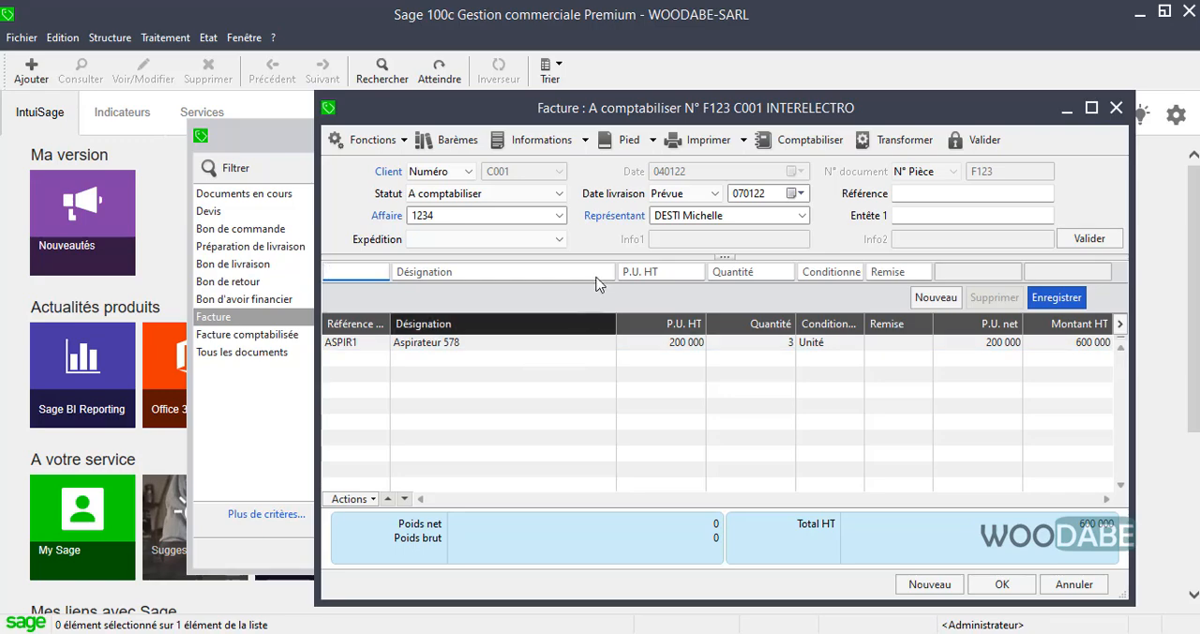
drag(660, 117, 696, 117)
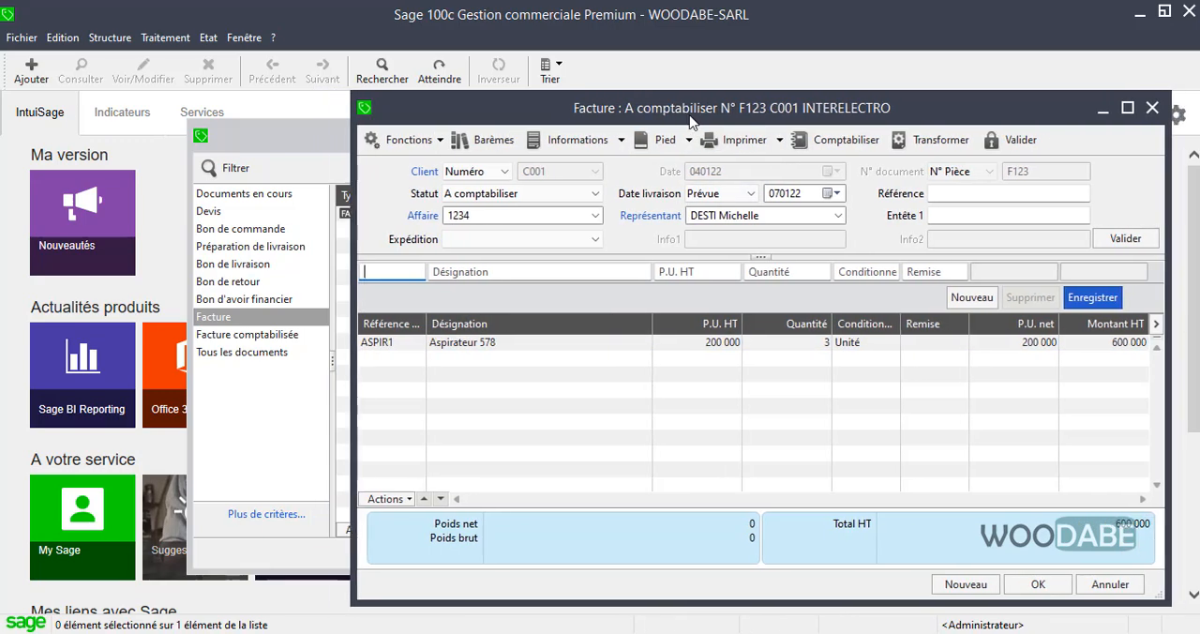
click(739, 133)
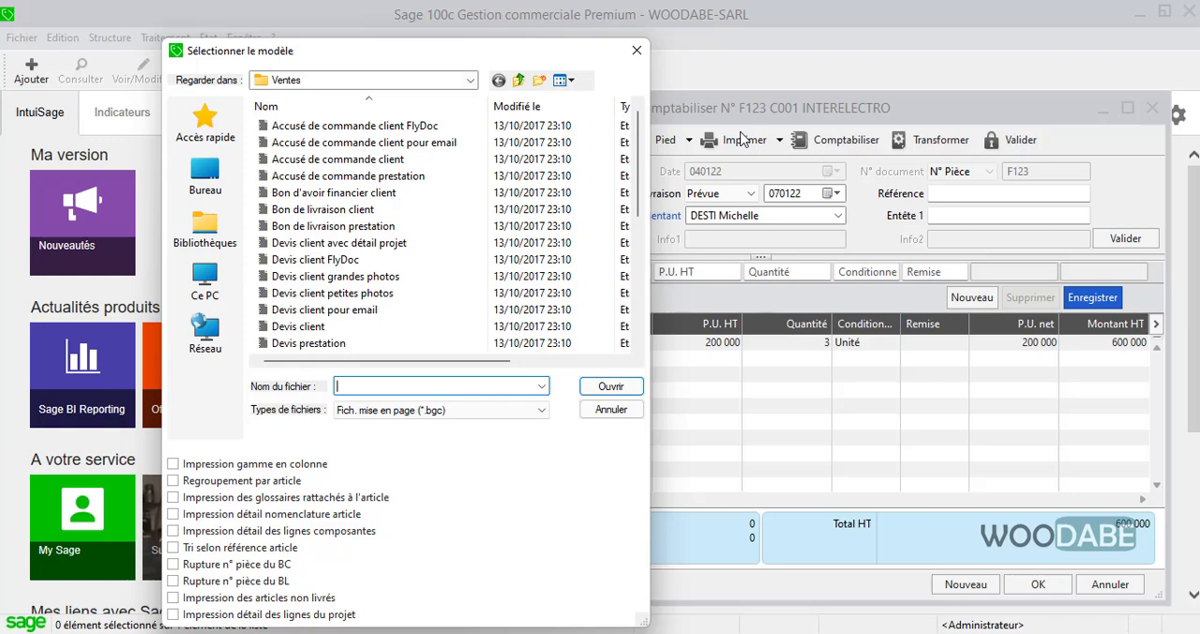
click(637, 51)
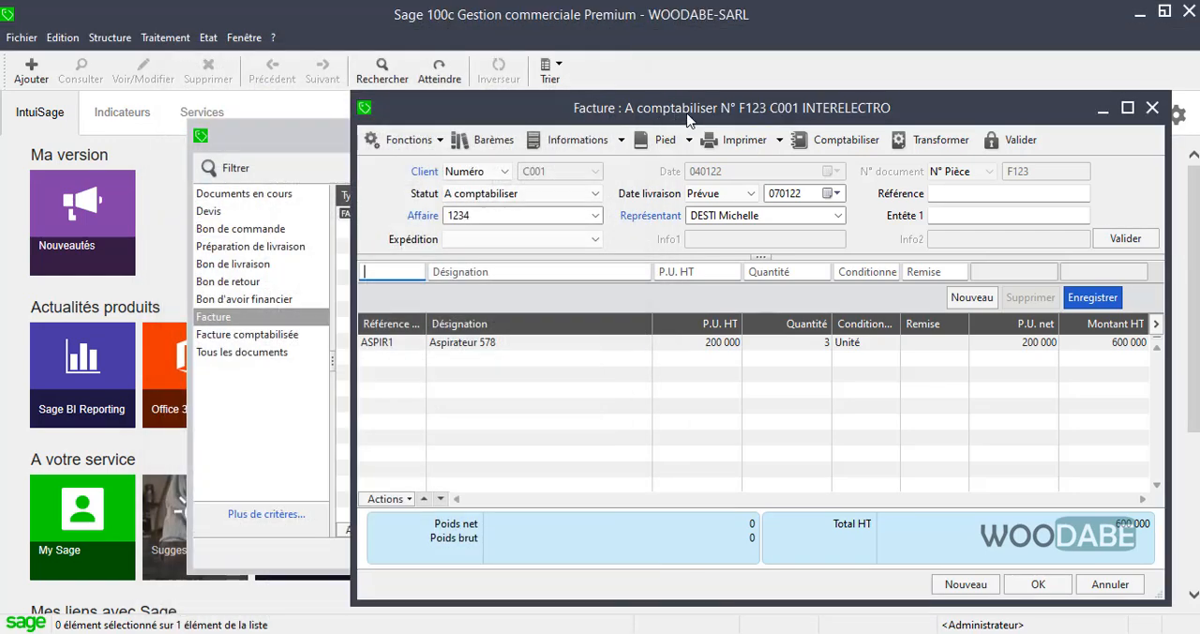
drag(689, 118, 676, 119)
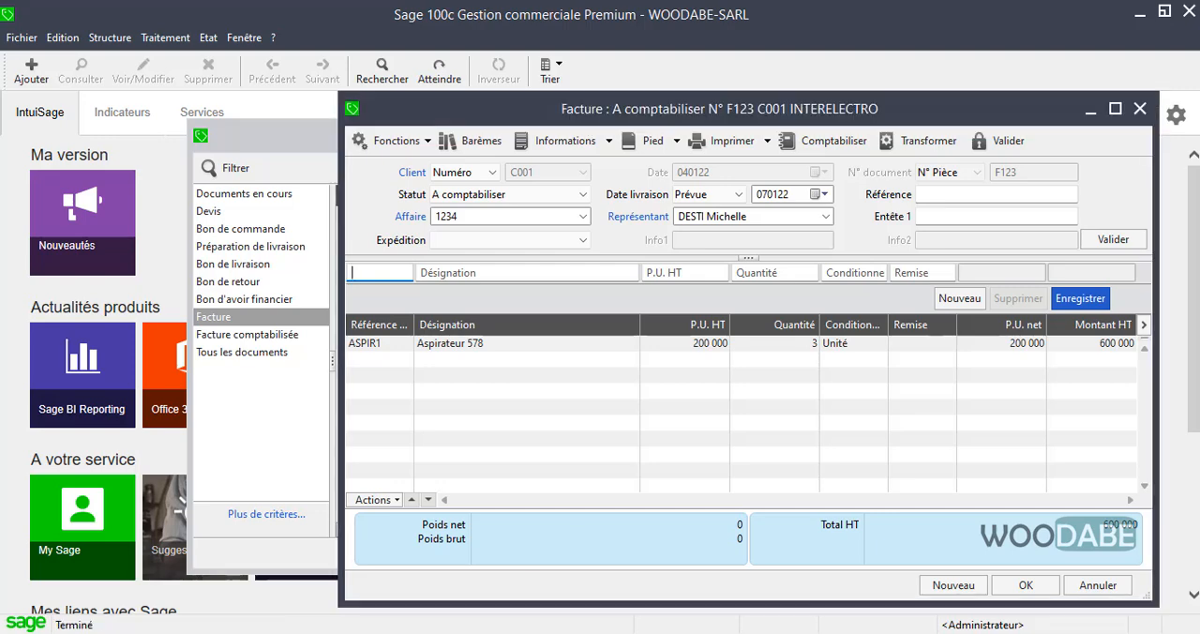
click(825, 628)
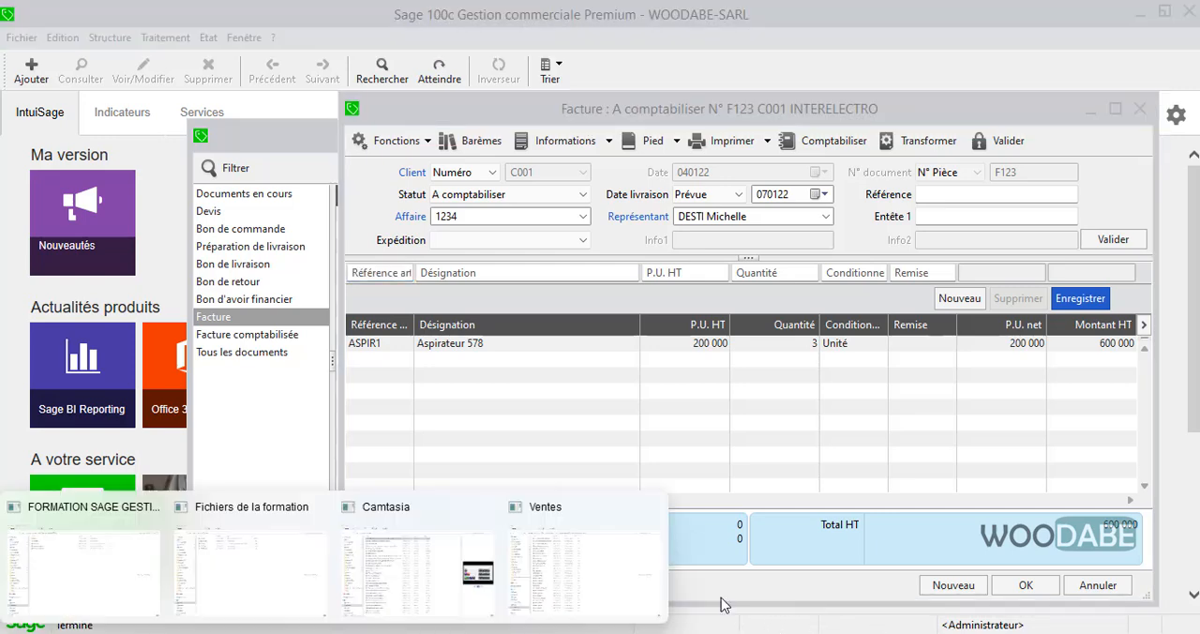
click(818, 118)
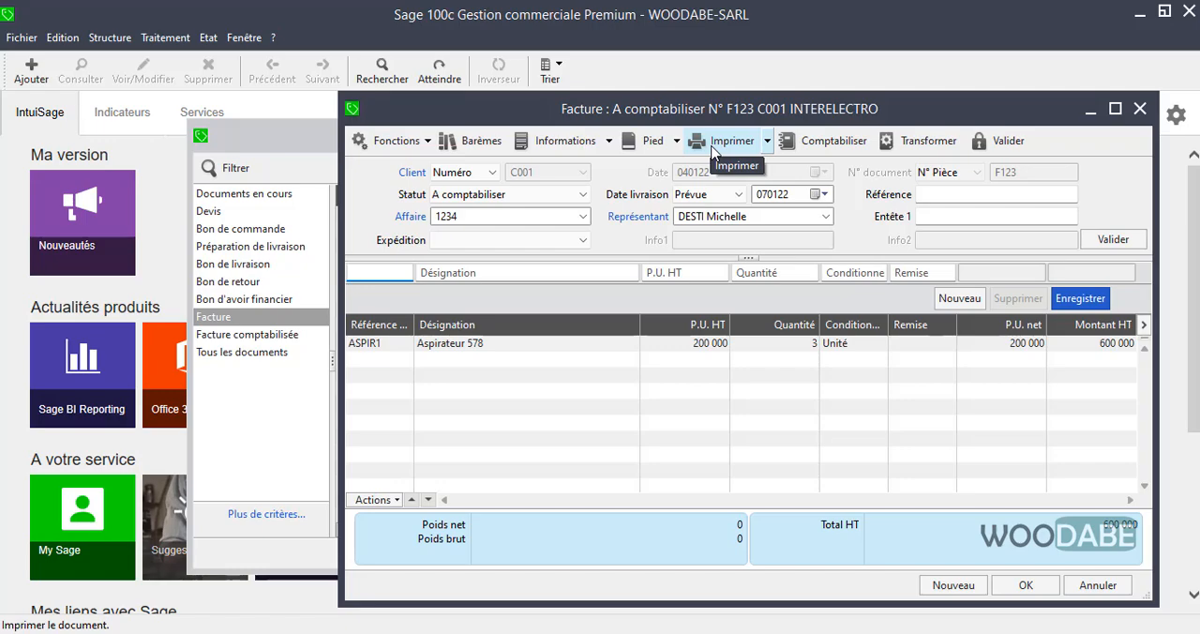
Generate a print preview of invoice F123 using the Facture client model with Aperçu avant impression enabled.
click(710, 153)
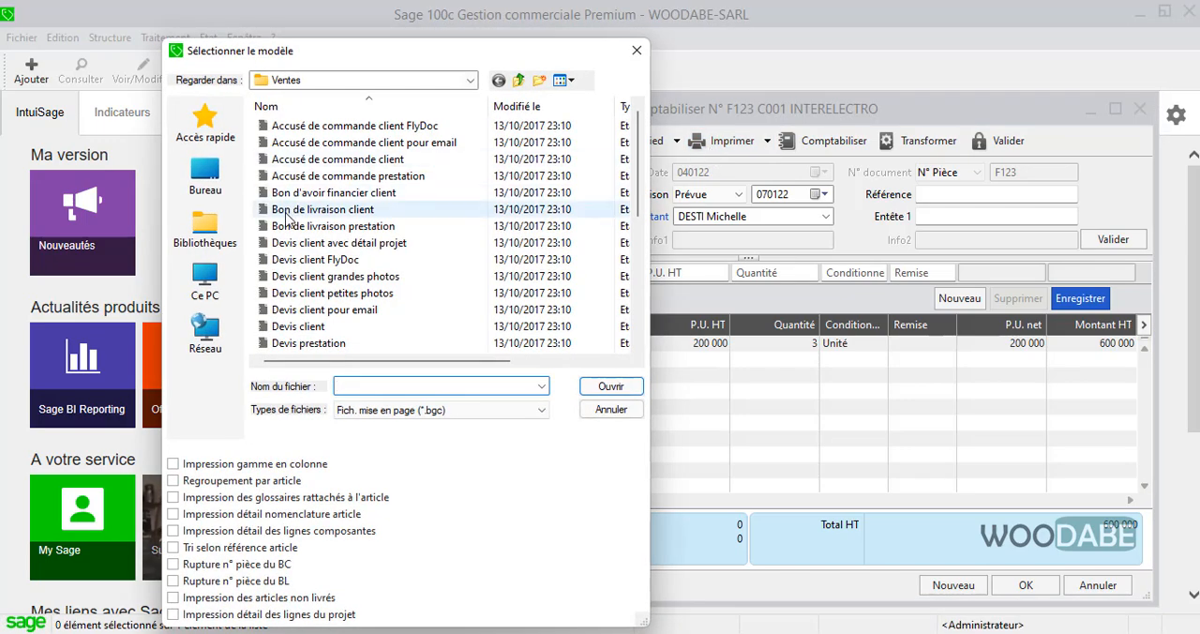
scroll(314, 243, down, 4)
scroll(314, 244, down, 1)
scroll(309, 239, up, 3)
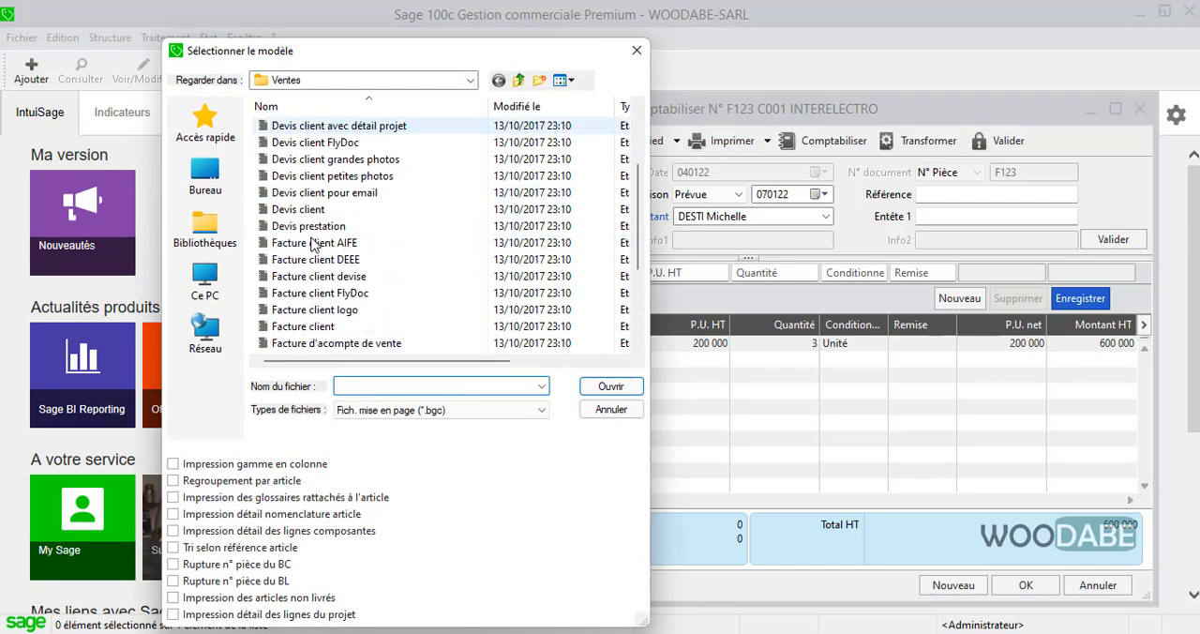
double_click(317, 328)
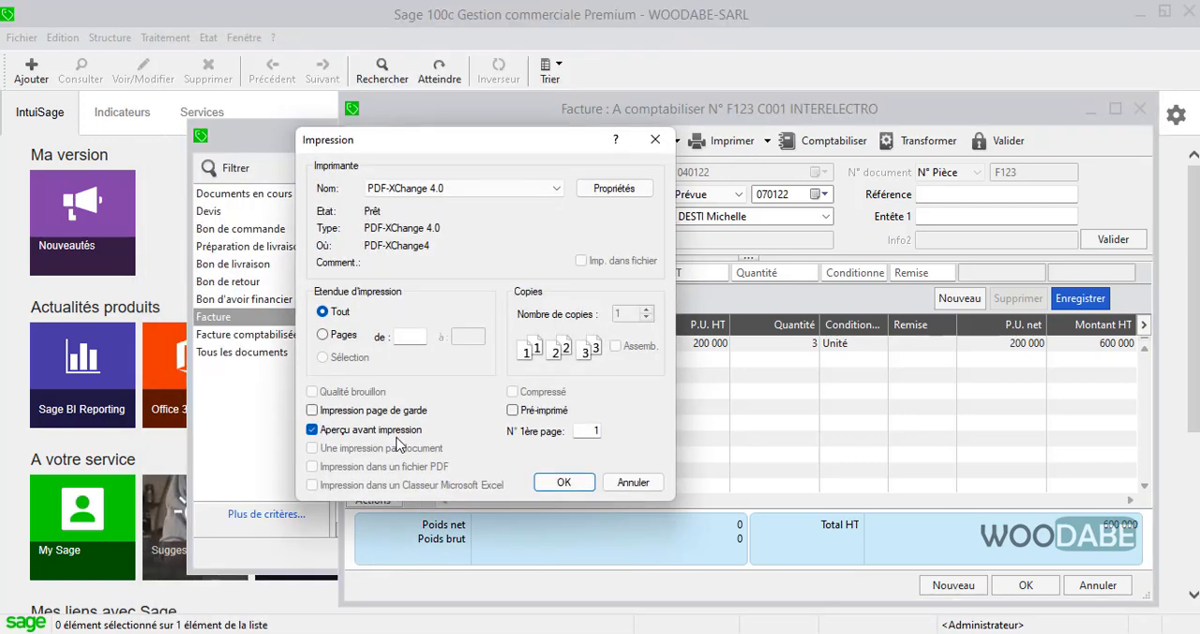
click(572, 482)
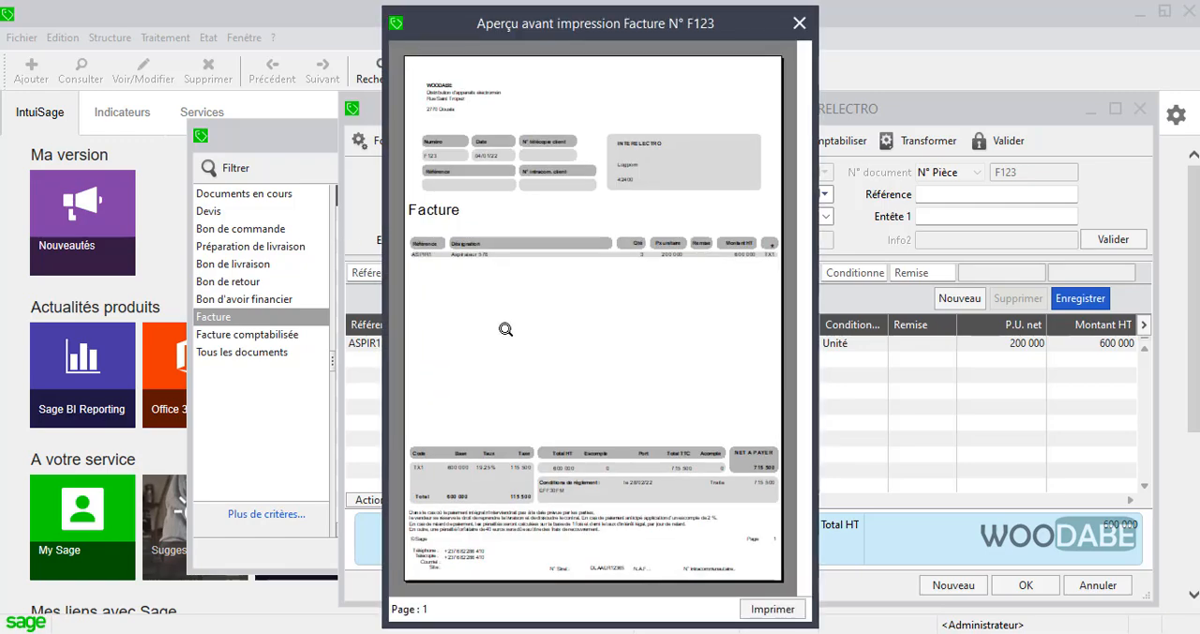
Examine the enlarged invoice preview from header and article line down to taxes, totals and payment terms, and close the preview and invoice.
click(553, 280)
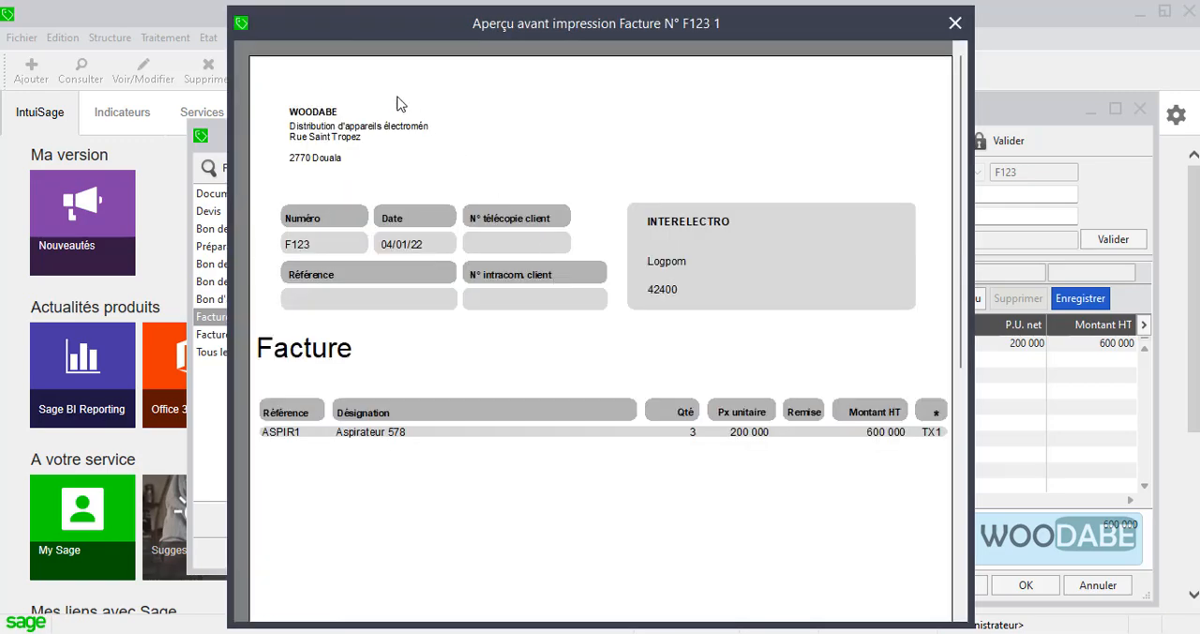
click(786, 439)
click(731, 310)
click(776, 416)
click(558, 497)
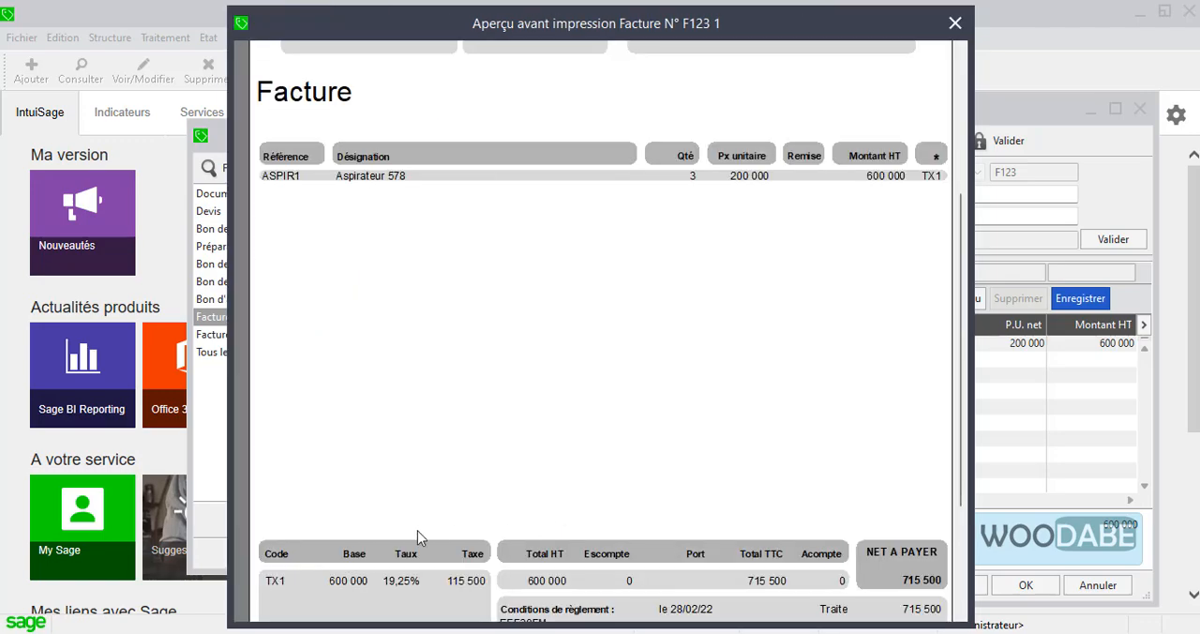
scroll(415, 533, down, 2)
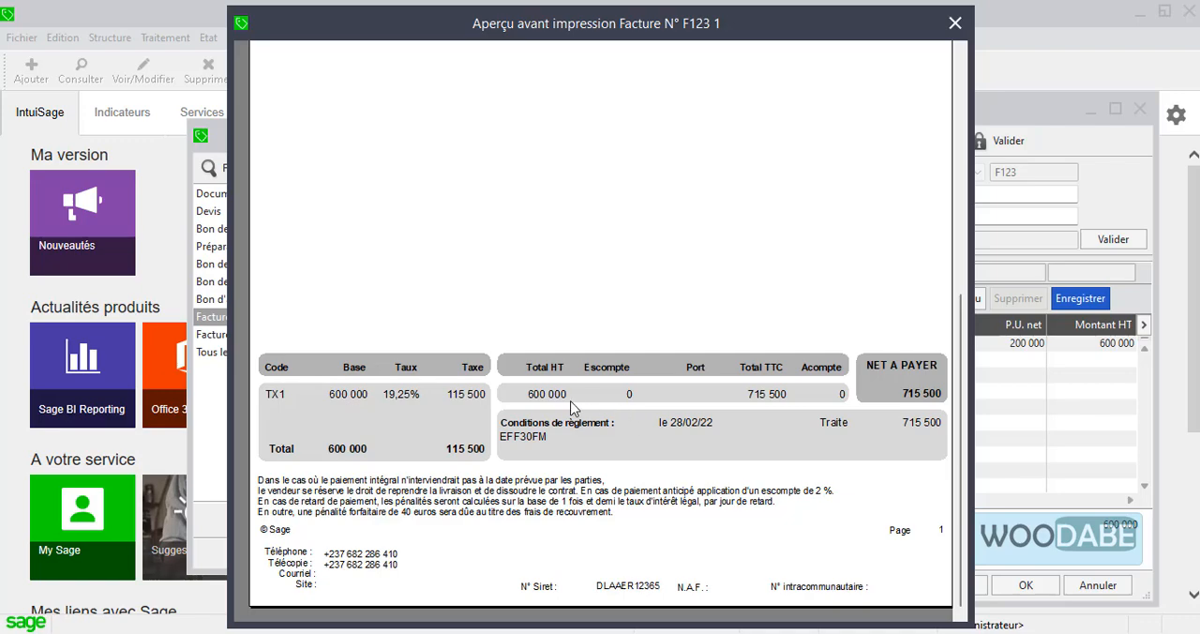
scroll(600, 356, up, 6)
key(Escape)
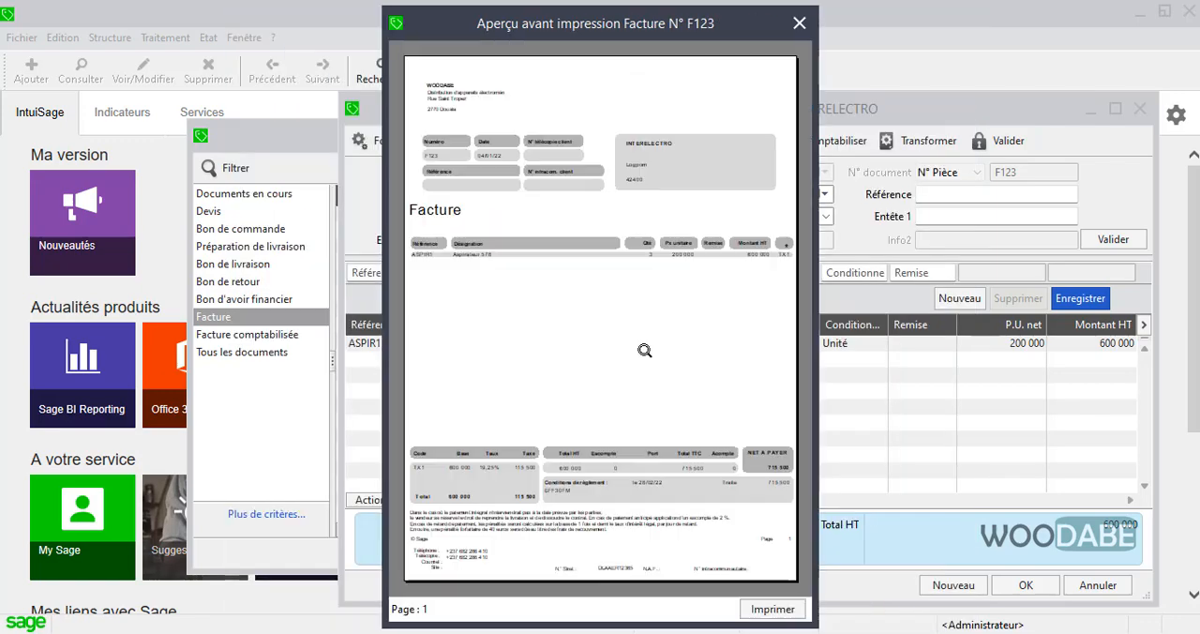
click(798, 23)
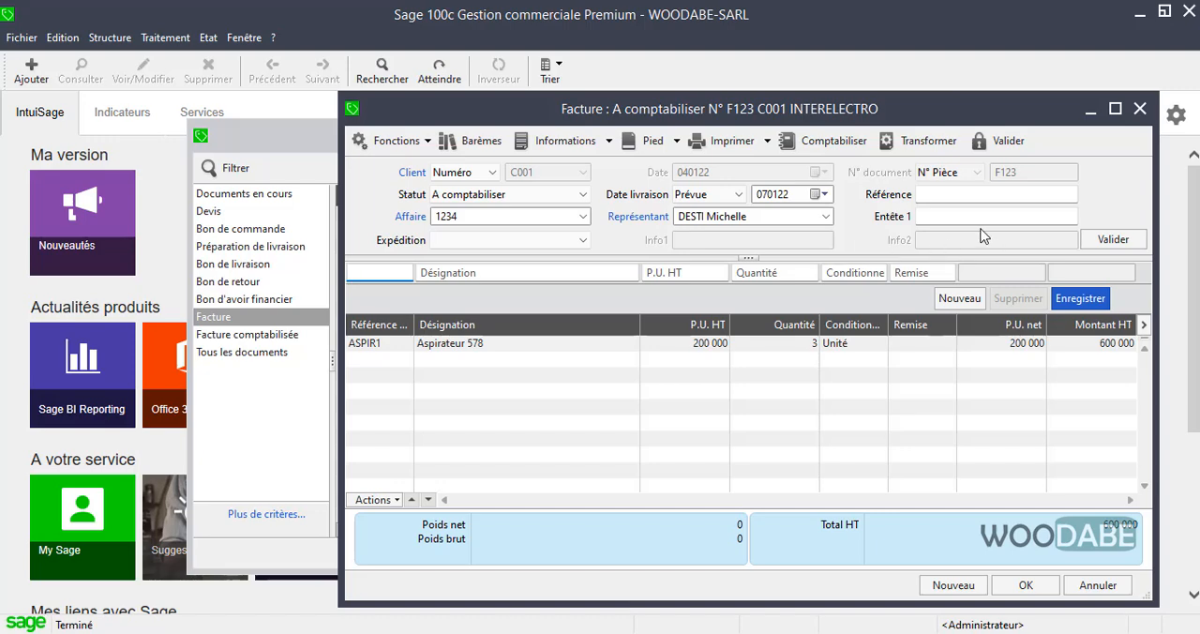
click(1140, 109)
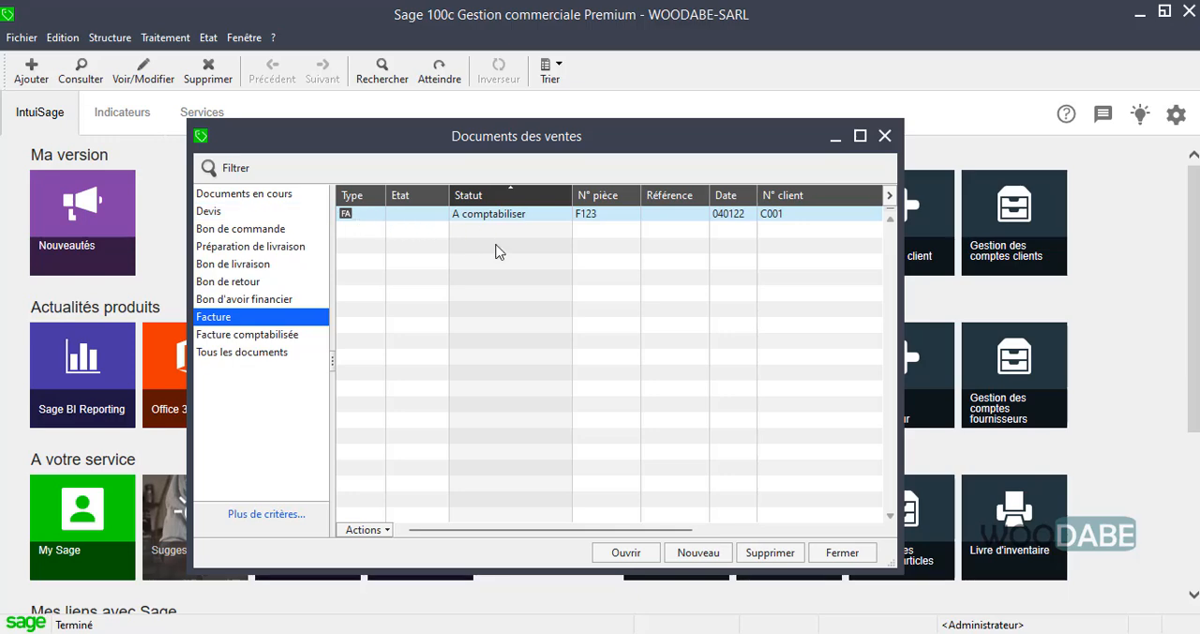
right_click(536, 219)
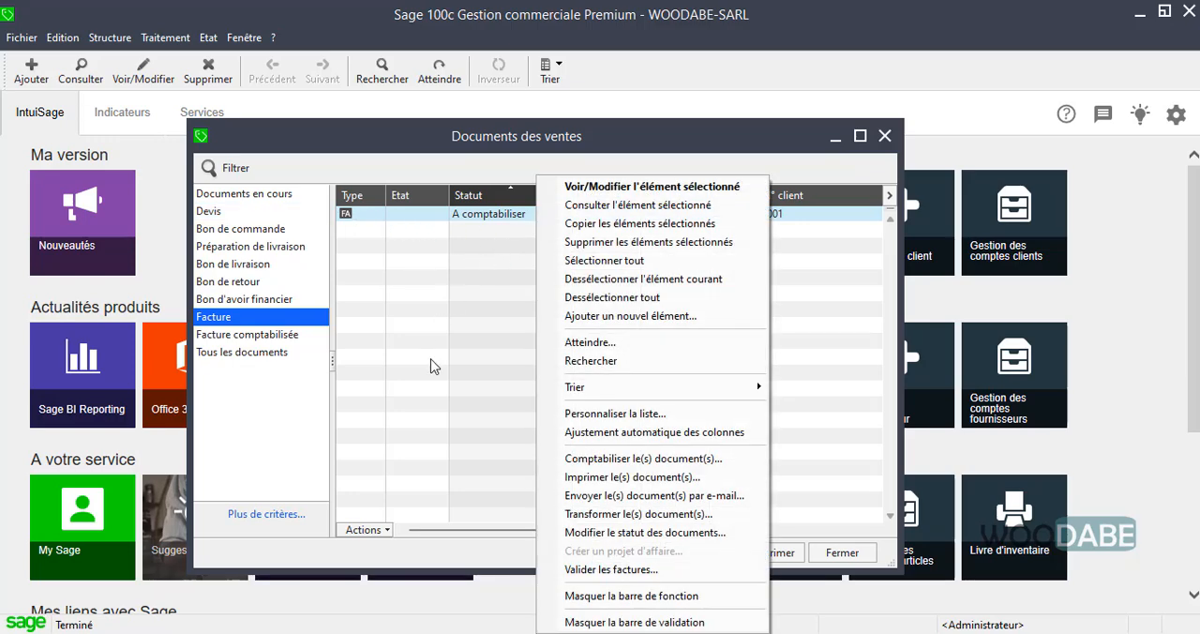
click(566, 243)
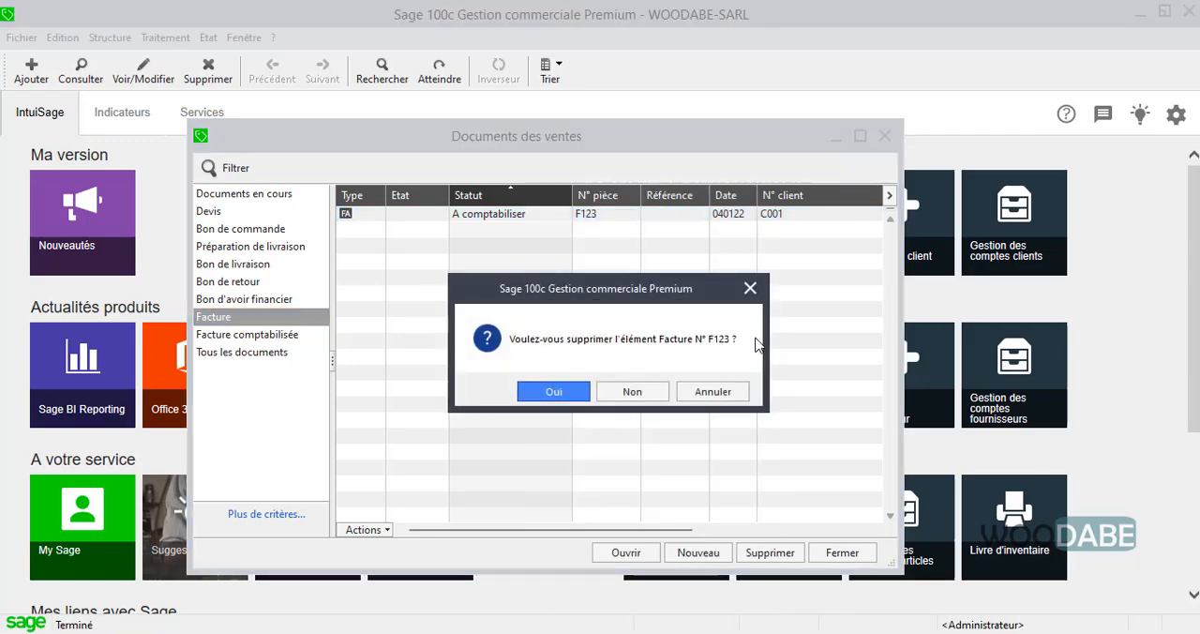
click(723, 394)
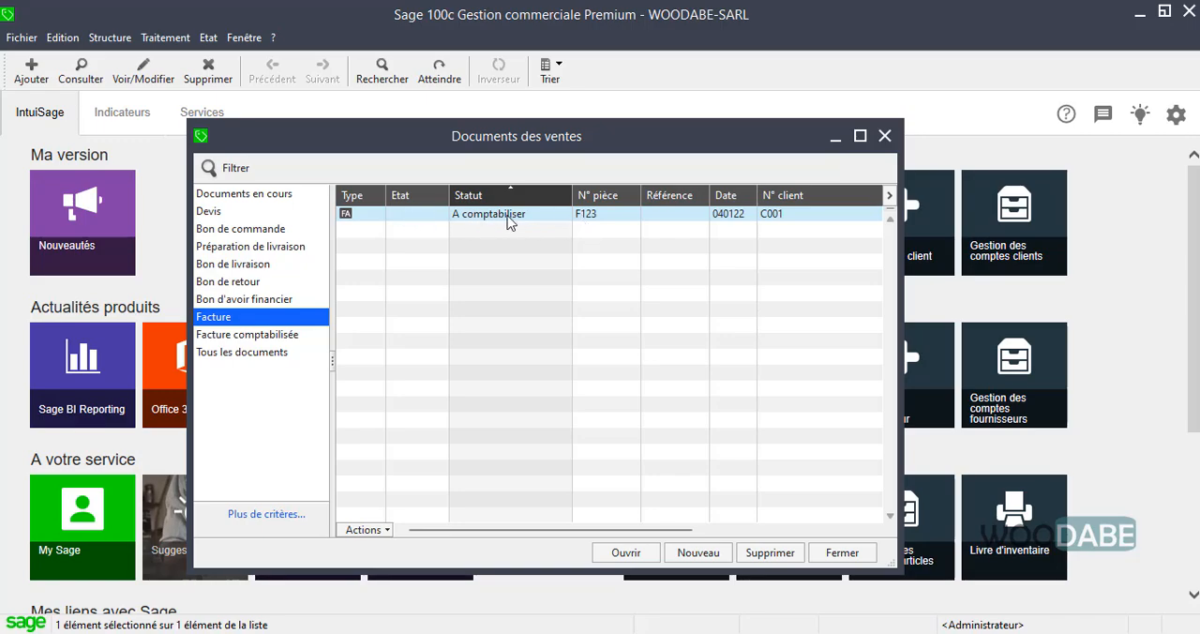
Reposition the Documents des ventes window and reopen invoice F123 from the Facture list.
drag(567, 136, 461, 119)
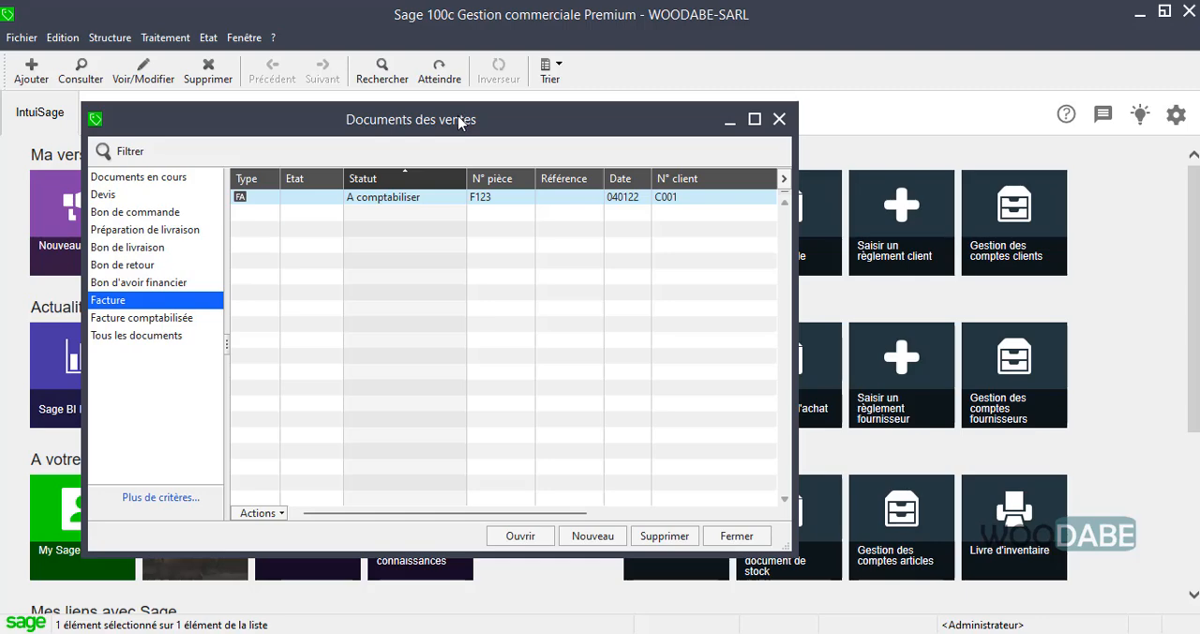
click(398, 196)
double_click(398, 196)
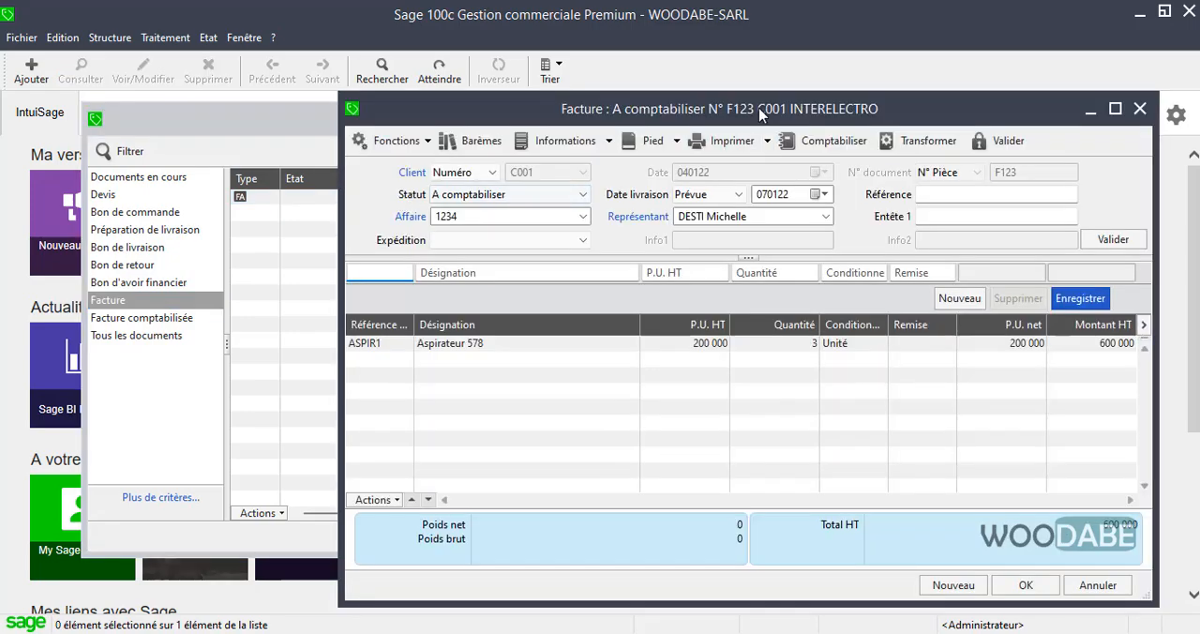
Close invoice F123 and examine a print preview of the Livre d'inventaire for all articles, keeping the proposed inventory criteria.
drag(761, 115, 628, 117)
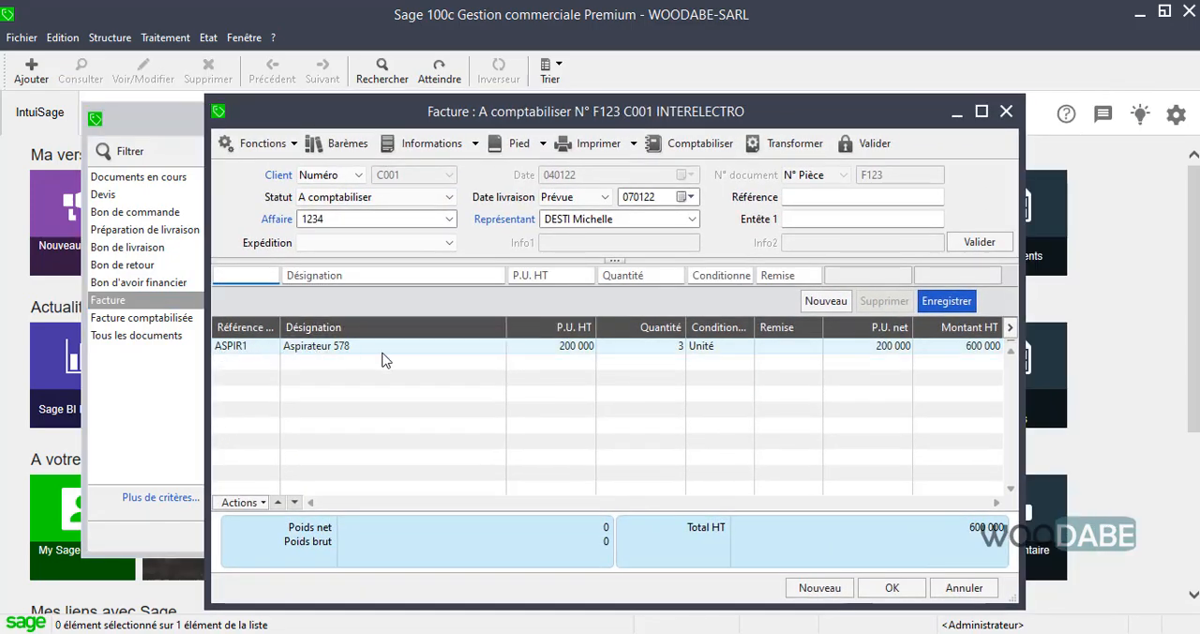
click(1004, 112)
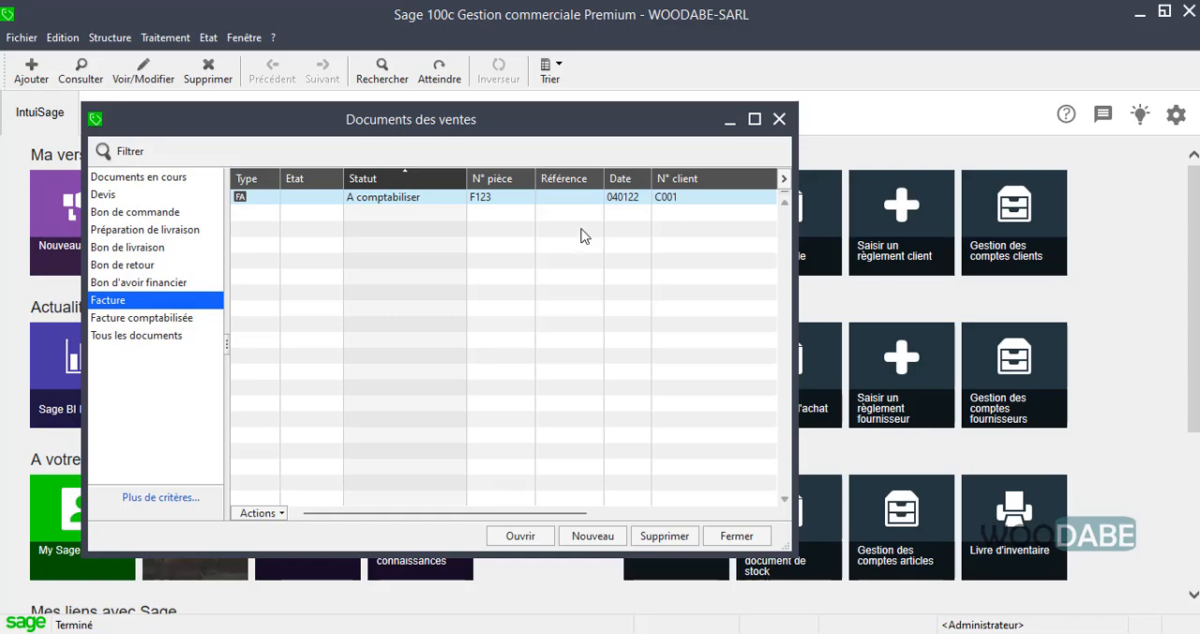
click(1009, 528)
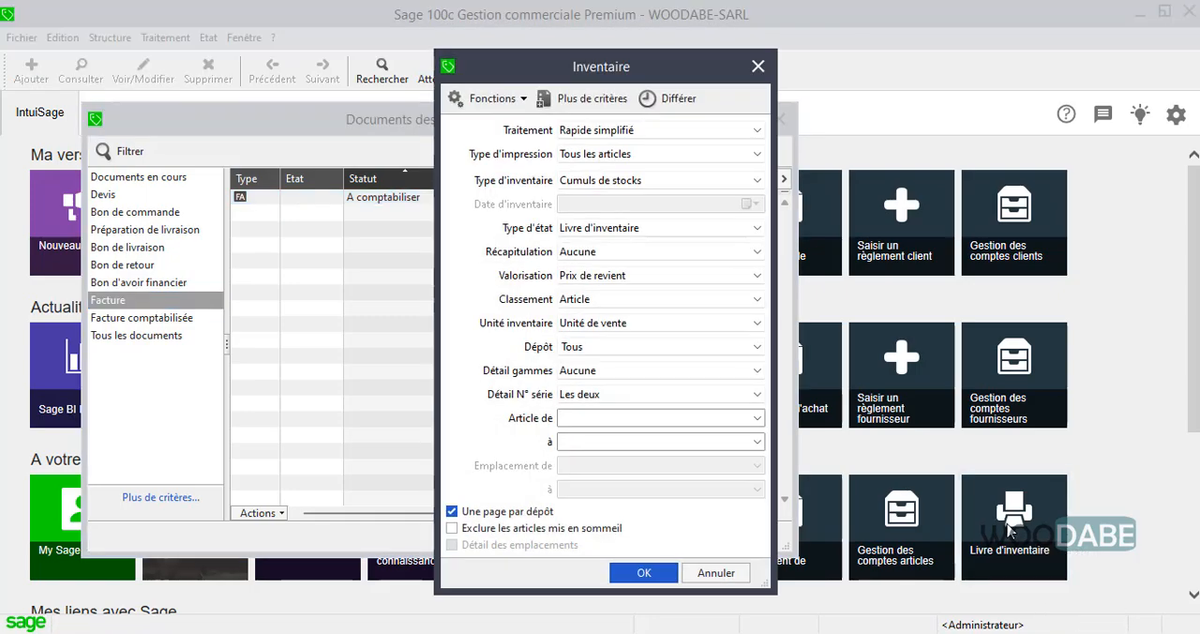
click(637, 574)
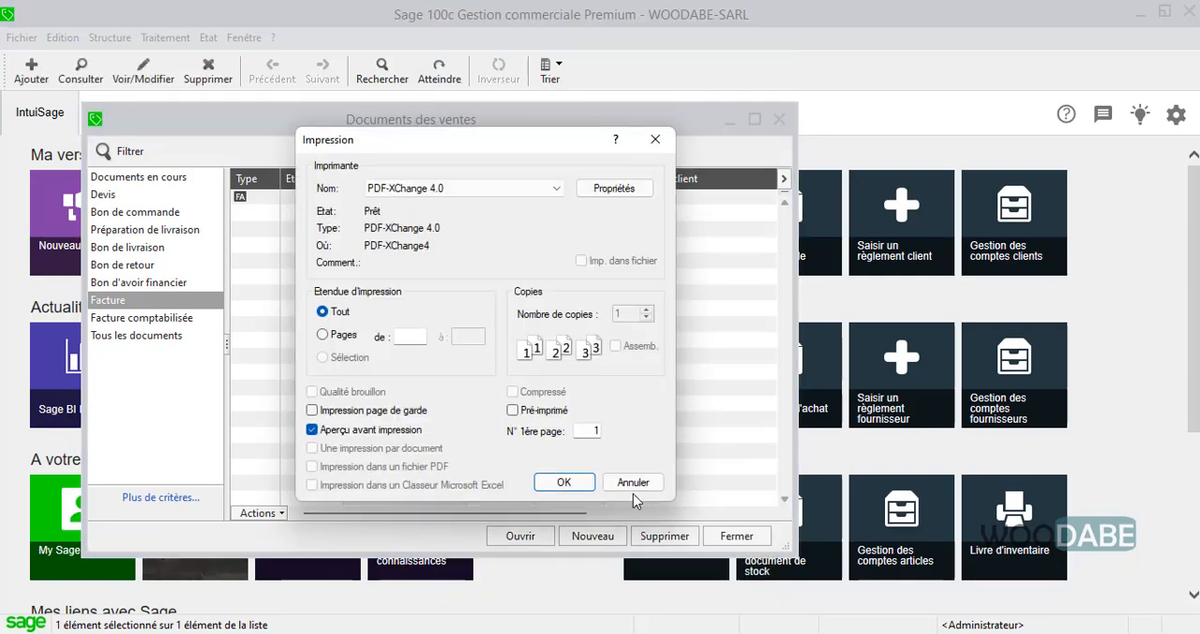
click(563, 480)
click(675, 277)
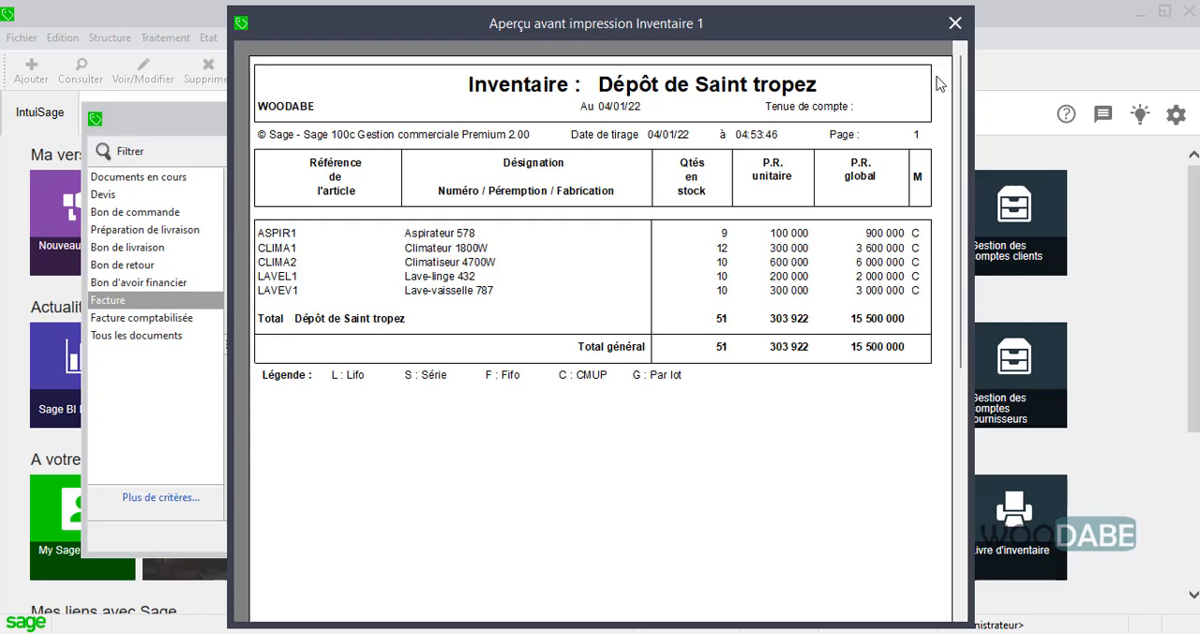
click(954, 22)
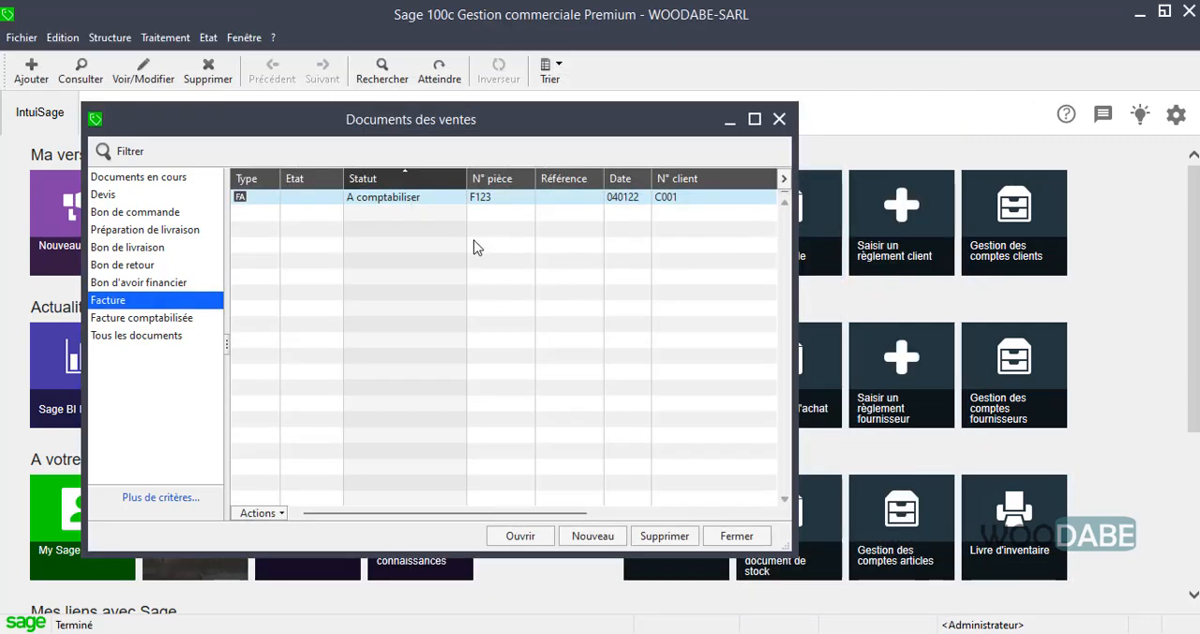
Delete invoice F123 from the Facture list and choose to regenerate its original document.
right_click(416, 205)
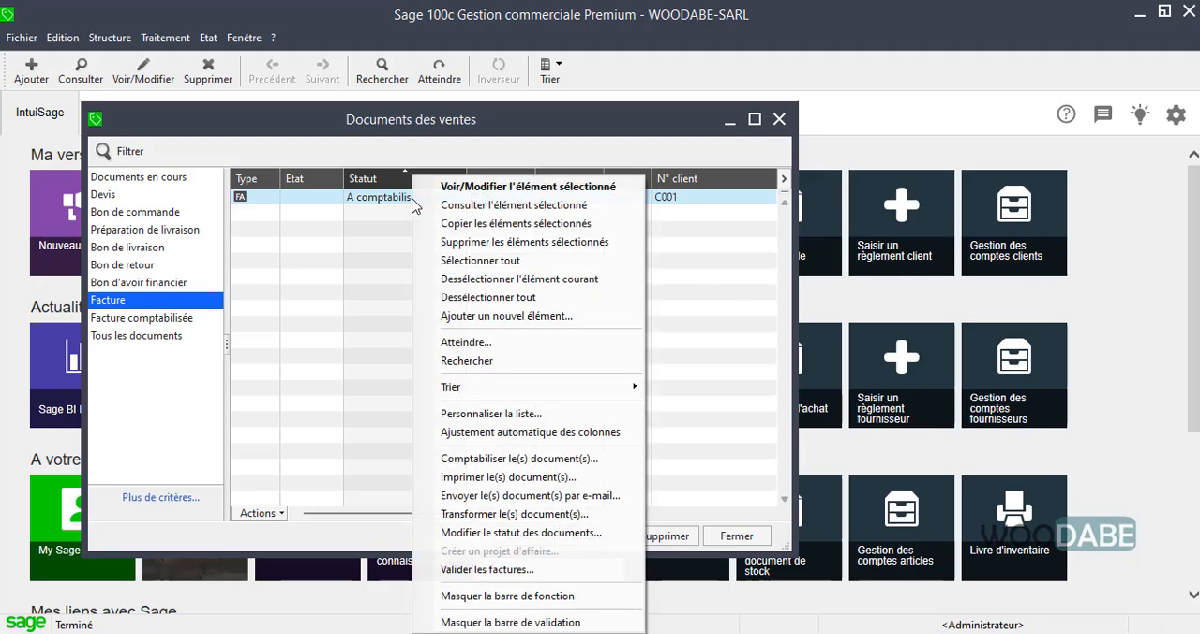
click(473, 244)
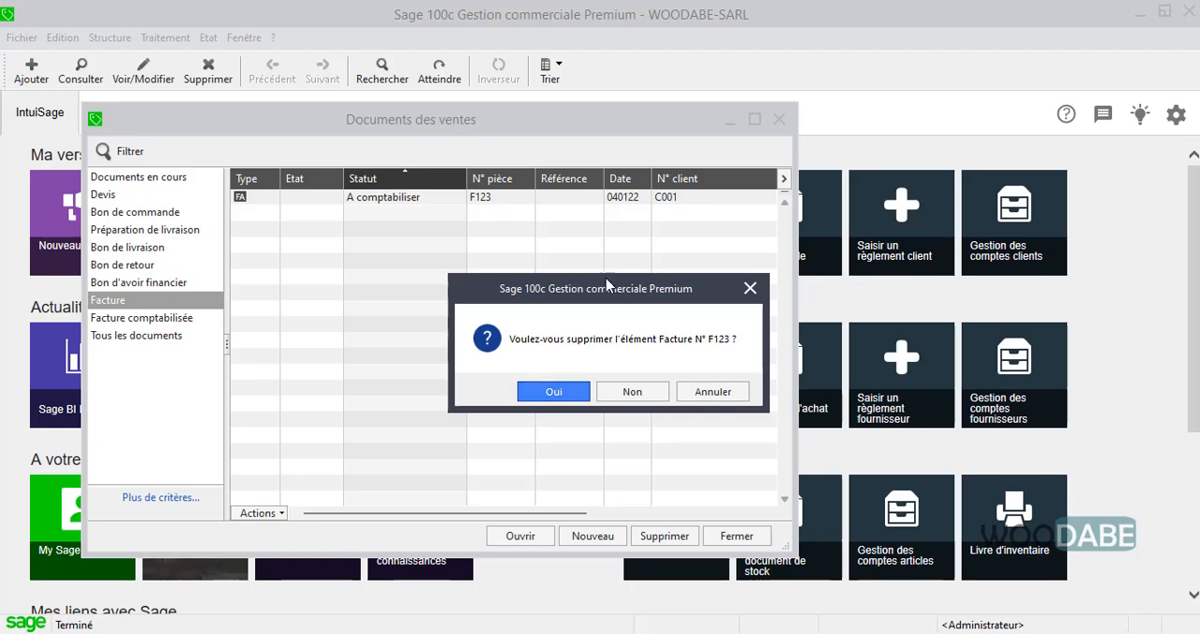
drag(611, 281, 571, 267)
click(511, 379)
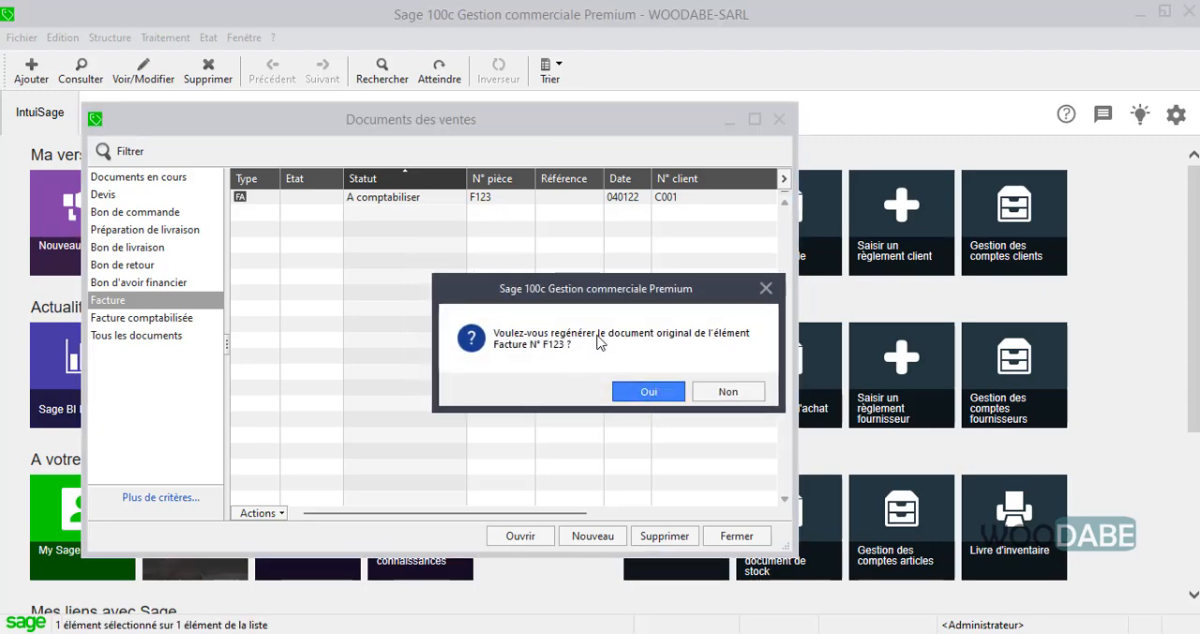
click(670, 399)
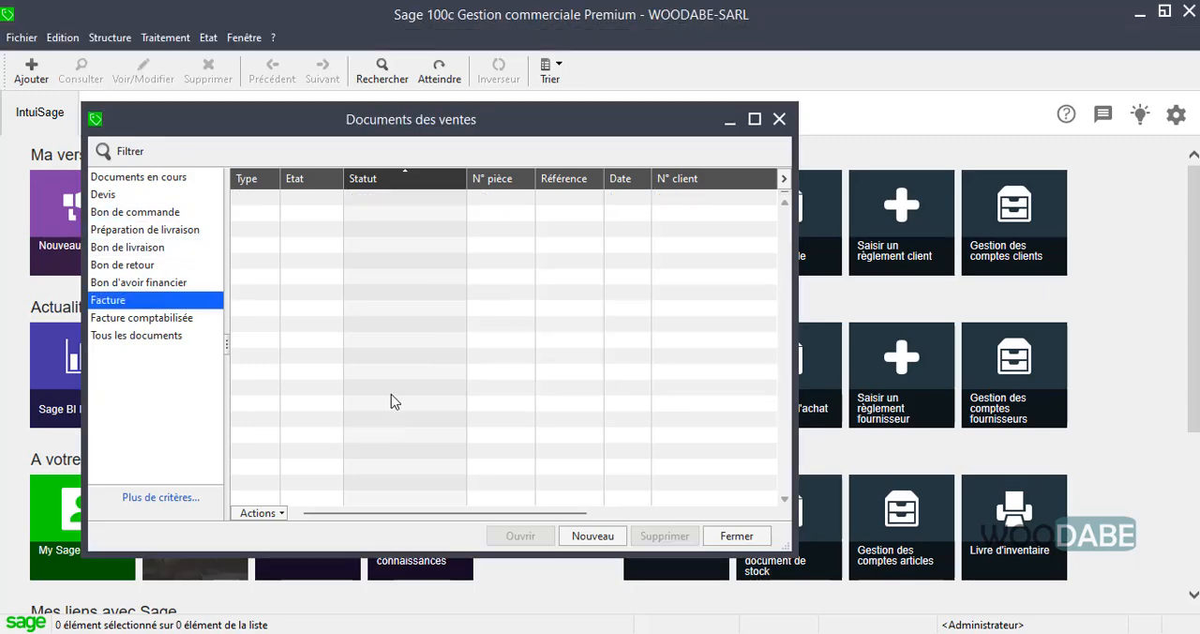
Display the Devis list to check for quotes and reposition the Documents des ventes window.
click(110, 195)
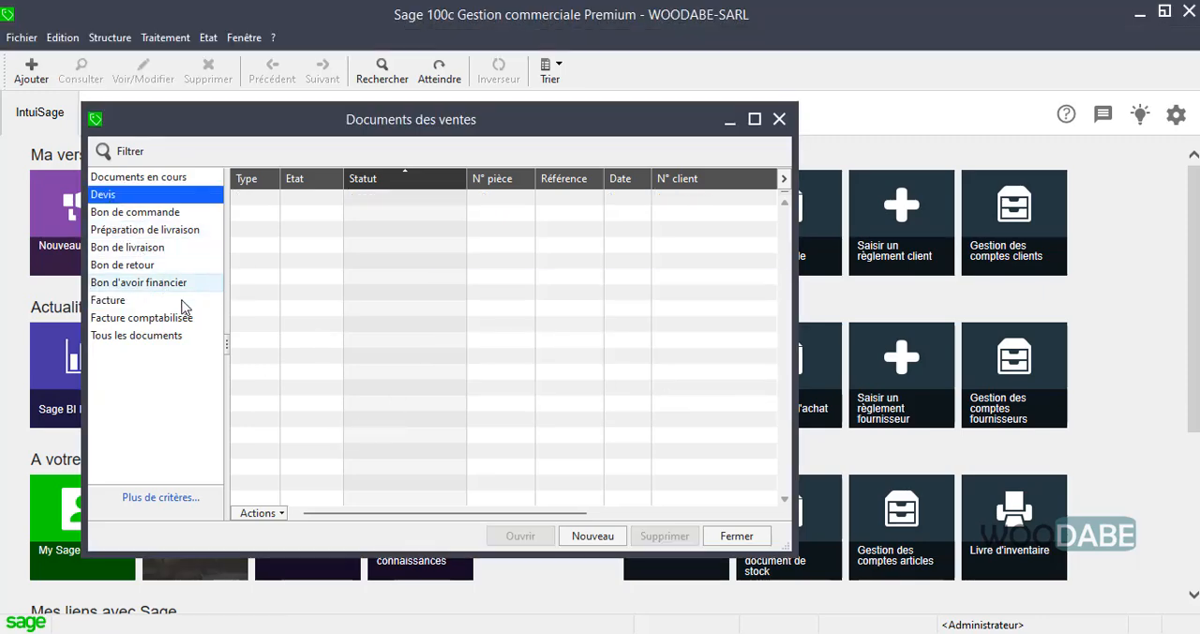
drag(377, 125, 441, 124)
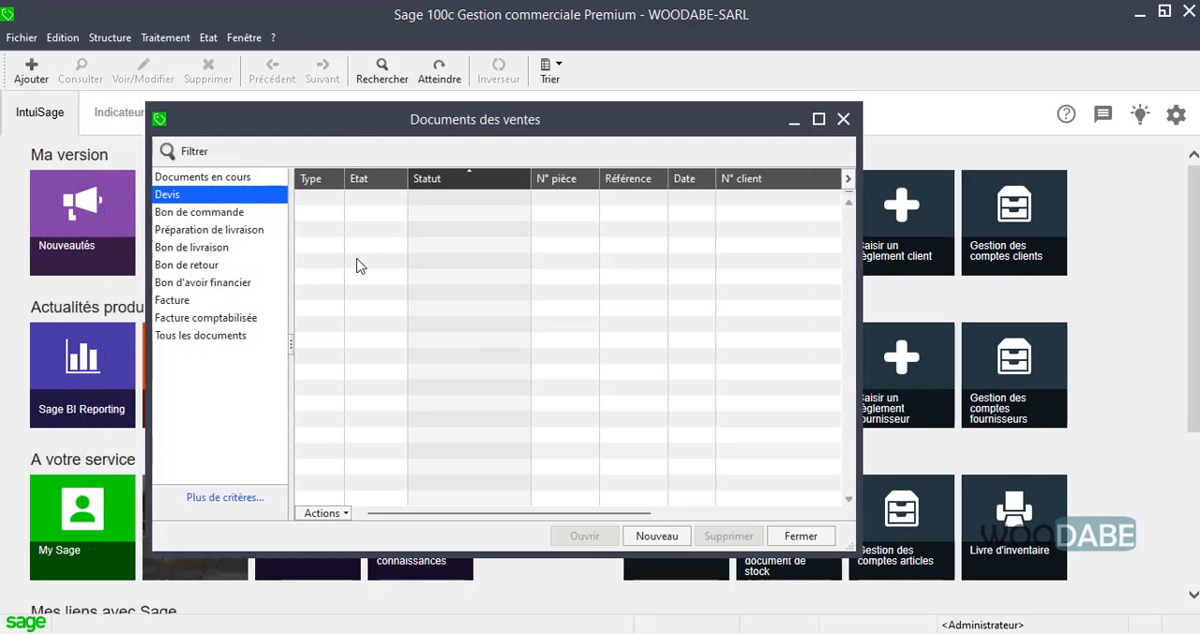